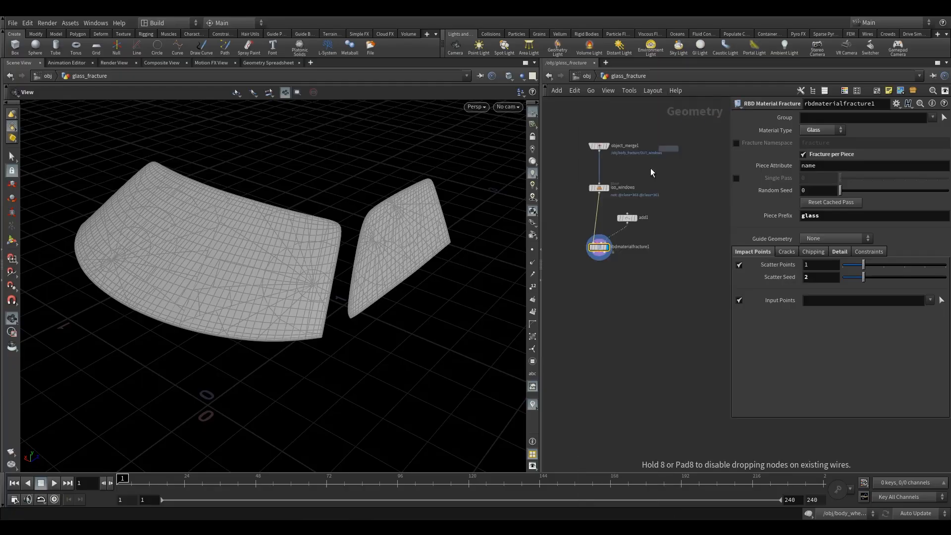
Add a second RBD Material Fracture node below rbdmaterialfracture1 and open its primary fracture settings.
left_click(593, 298)
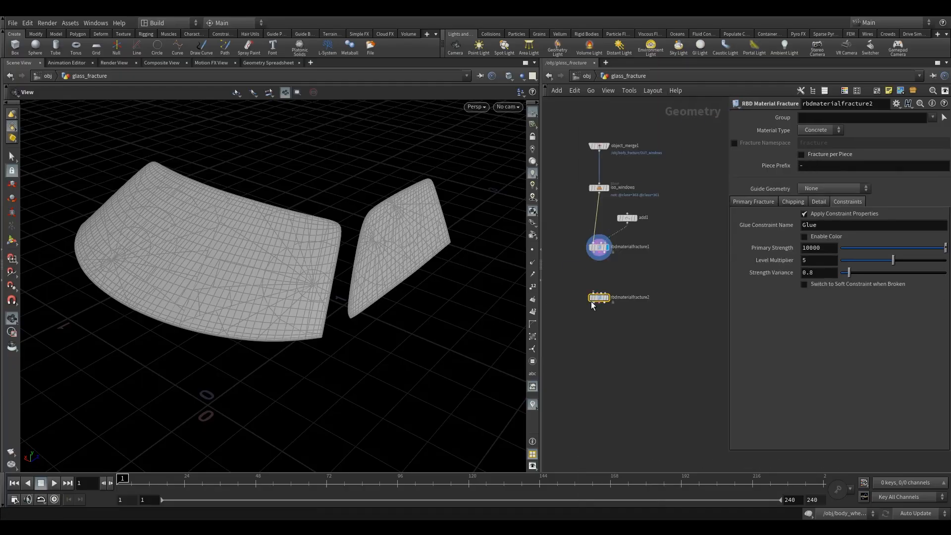
scroll(588, 283, "up", 3)
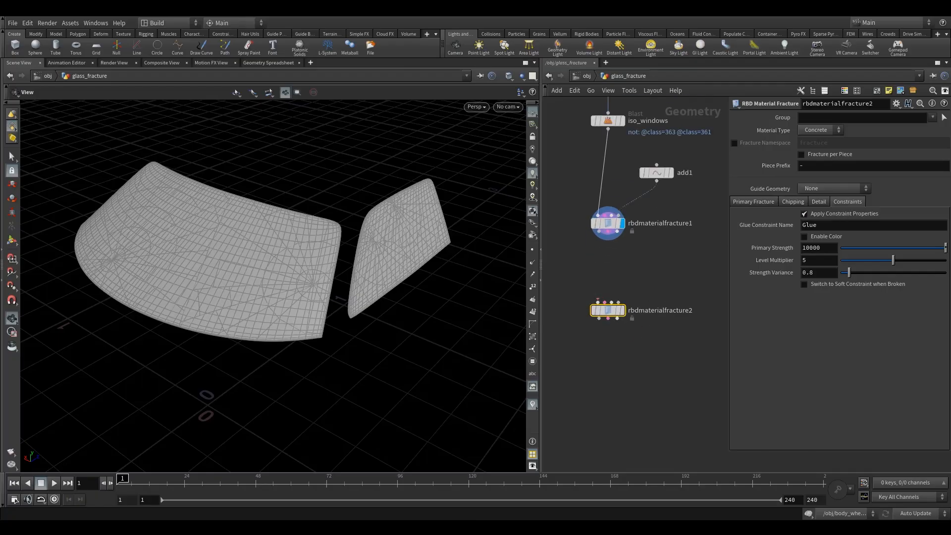
left_click(820, 200)
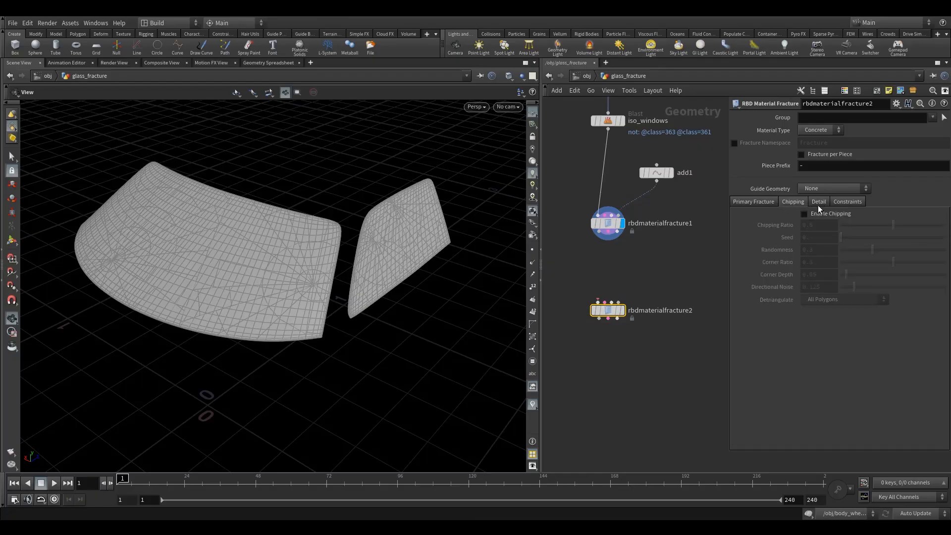
left_click(791, 204)
left_click(759, 202)
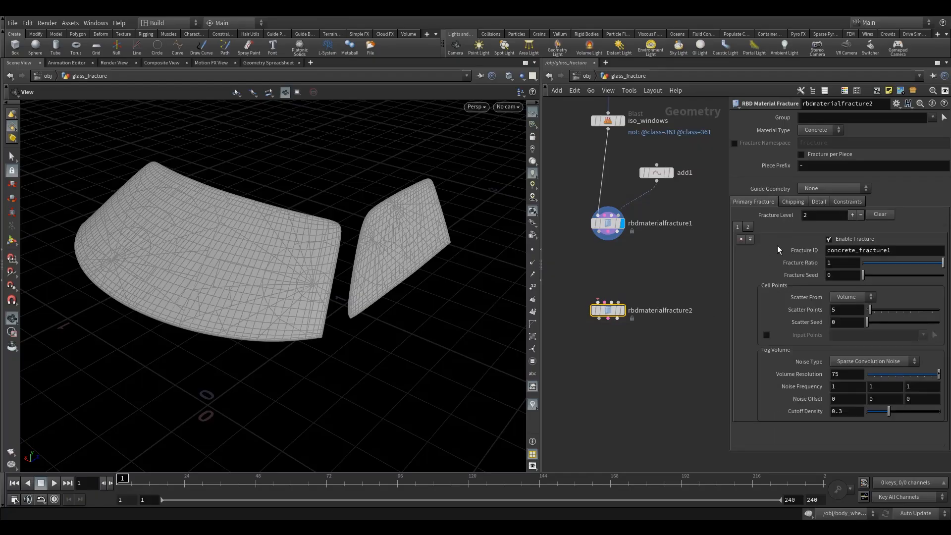
Remove one fracture level from rbdmaterialfracture2 and set the remaining level's Fracture ID to "bits".
left_click(741, 239)
double_click(852, 250)
type("bits")
key("Return")
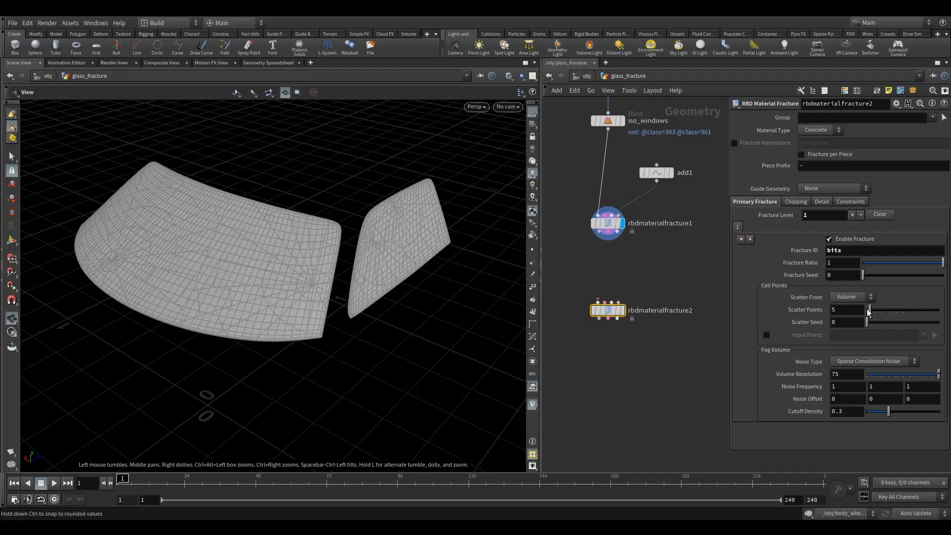
Set the bits level's Scatter Points to 0 and its fog volume Noise Type to None.
left_click_drag(838, 310, 799, 320)
type("1")
key("Return")
type("0")
key("Return")
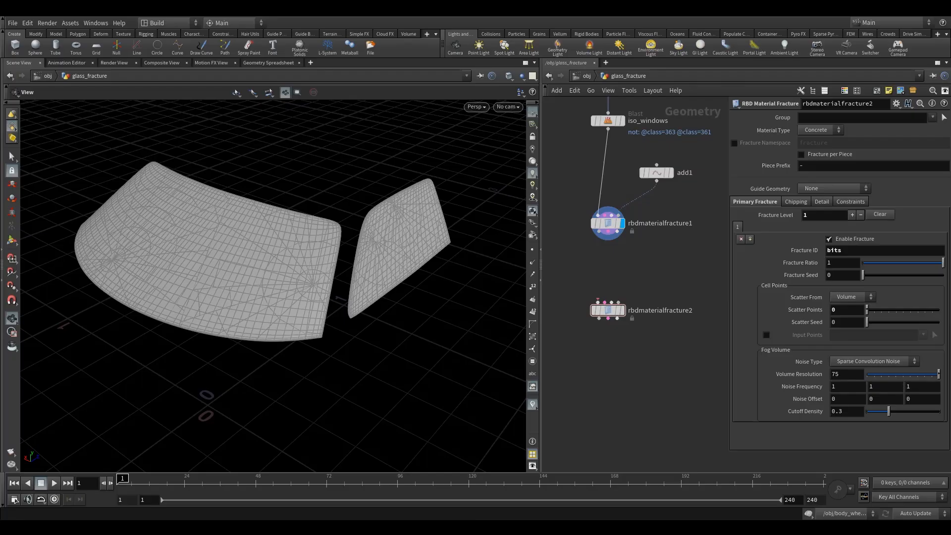
left_click(847, 361)
left_click(849, 366)
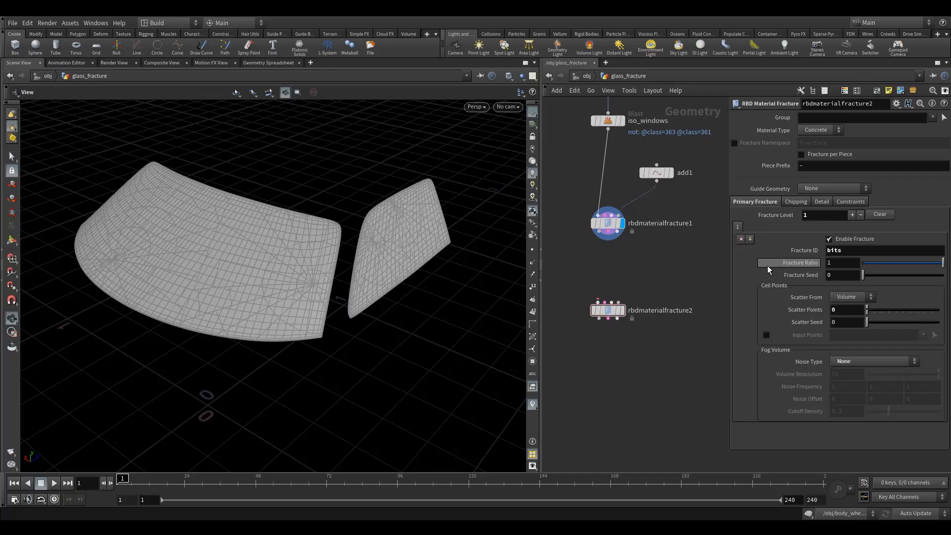
Add a Scatter node beside the first fracture, wire iso_windows into it through a wire dot, and move add1 clear.
middle_click_drag(648, 268, 614, 288)
key("Tab")
type("sca")
left_click(755, 108)
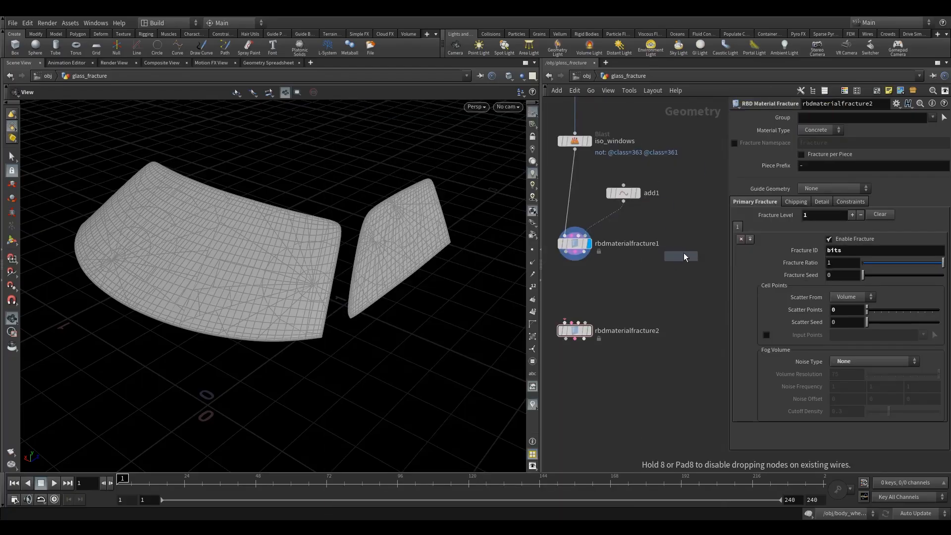
left_click(691, 246)
left_click(574, 148)
left_click_drag(684, 201, 691, 234)
left_click_drag(623, 195, 694, 172)
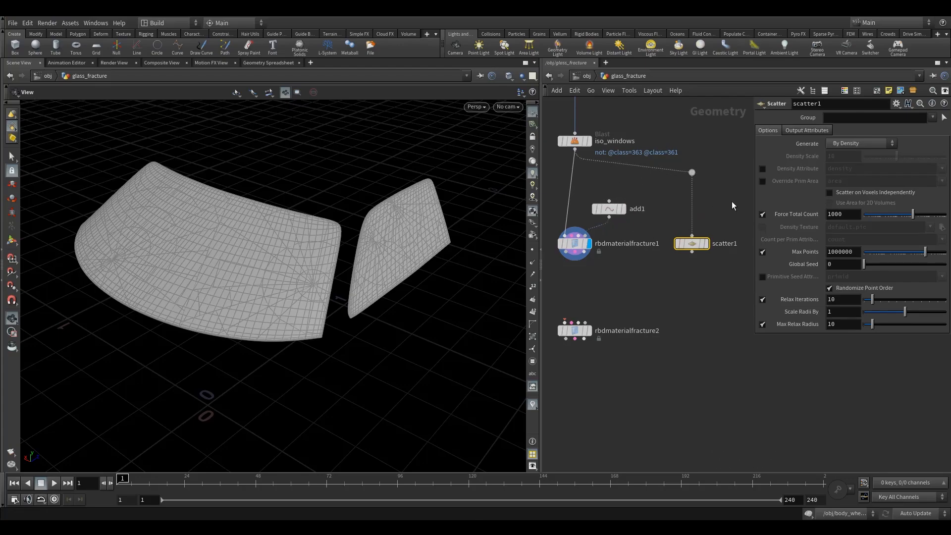
Display scatter1, disable Force Total Count and set its Density Scale to 15000.
left_click(706, 244)
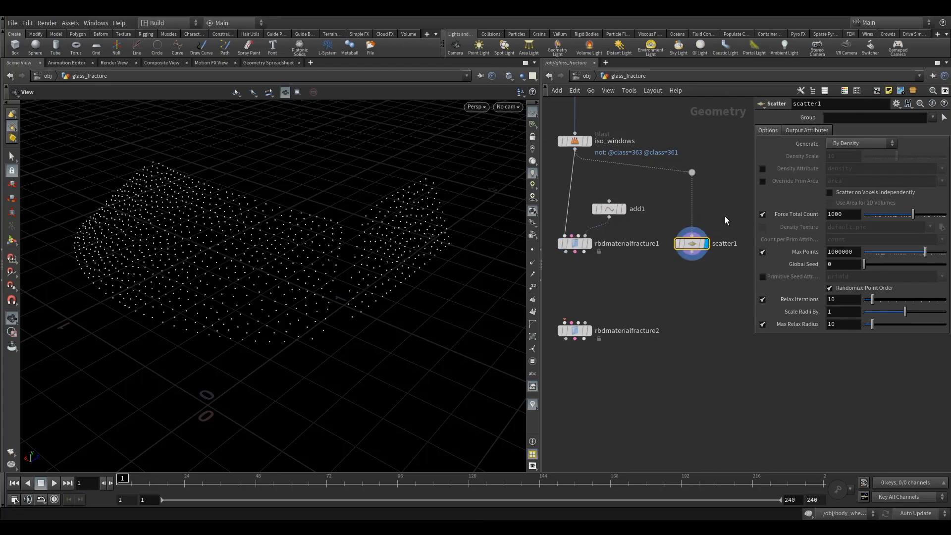
left_click(763, 215)
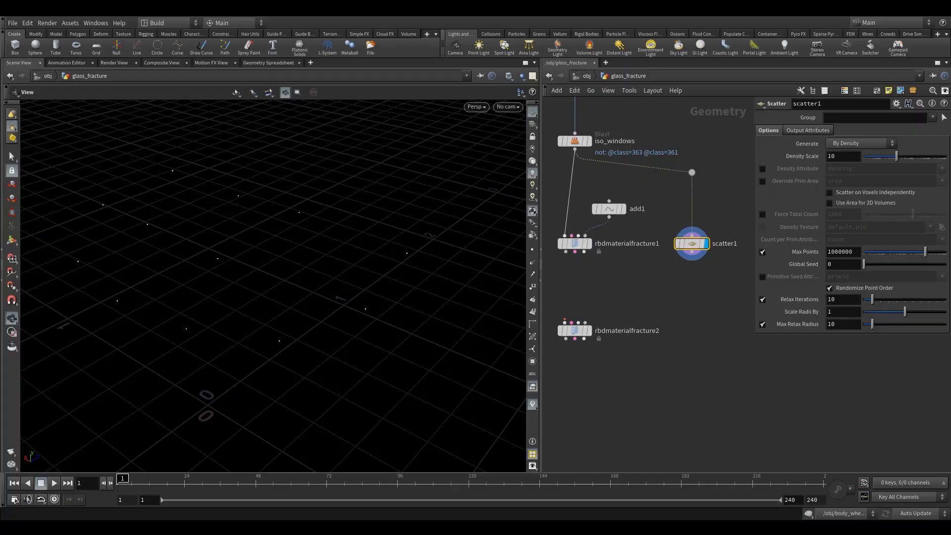
left_click_drag(850, 155, 763, 170)
type("15000")
key("Return")
left_click_drag(357, 301, 289, 293)
left_click_drag(173, 280, 270, 289)
right_click_drag(271, 289, 381, 305)
left_click_drag(359, 313, 345, 297)
Wire rbdmaterialfracture1's geometry and constraint outputs into rbdmaterialfracture2, and connect scatter1 to its points input.
middle_click_drag(646, 282, 659, 300)
left_click_drag(592, 255, 601, 325)
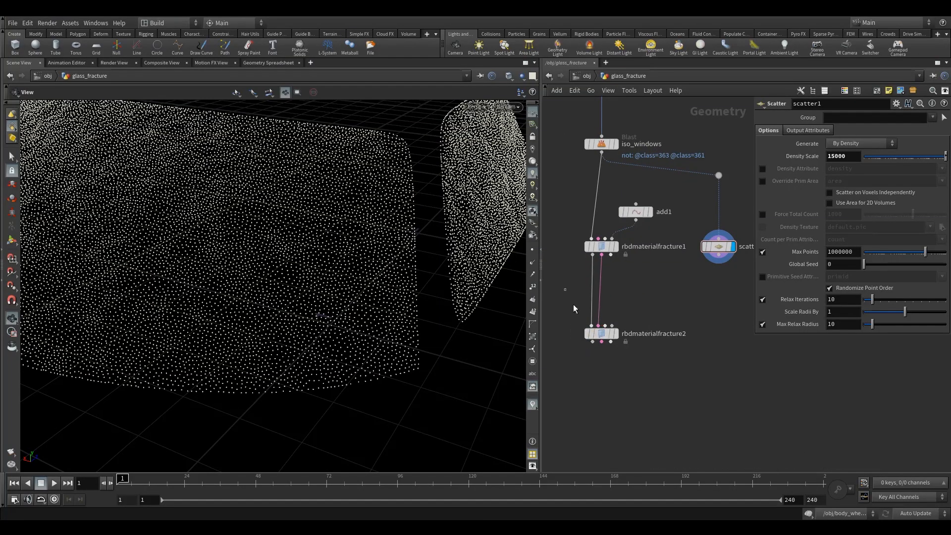
left_click(601, 246)
scroll(664, 289, "down", 2)
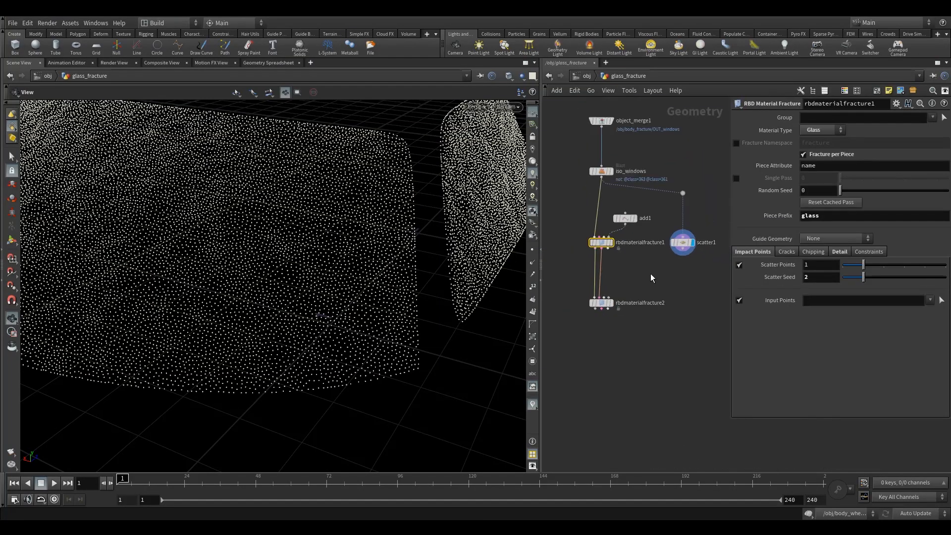
left_click_drag(683, 251, 639, 329)
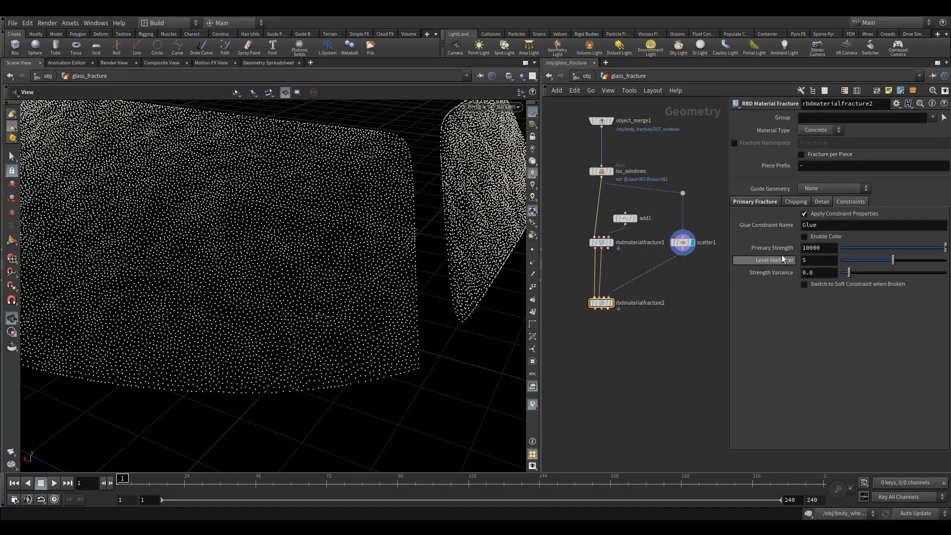
Enable Input Points for the bits fracture level and display rbdmaterialfracture2.
left_click(758, 202)
left_click(766, 335)
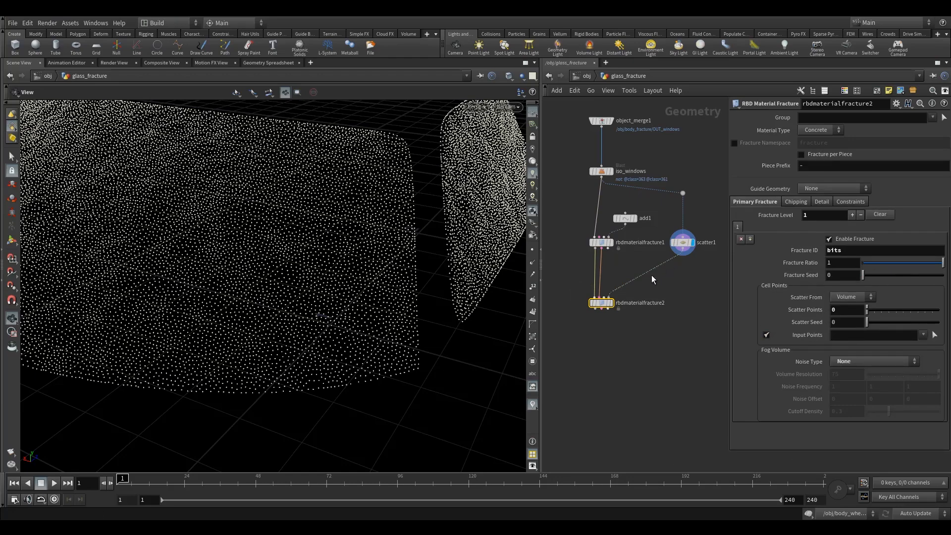
mouse_move(598, 304)
left_click(792, 201)
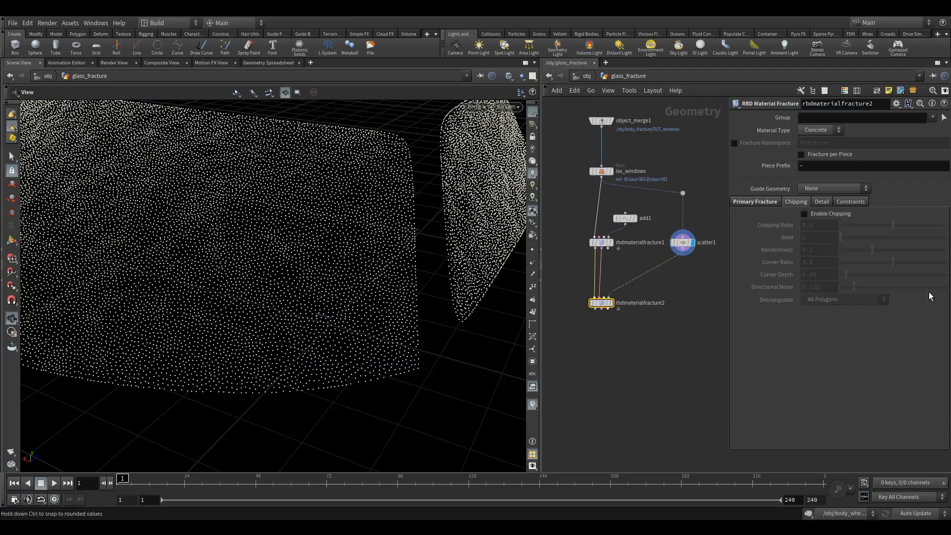
left_click(614, 290)
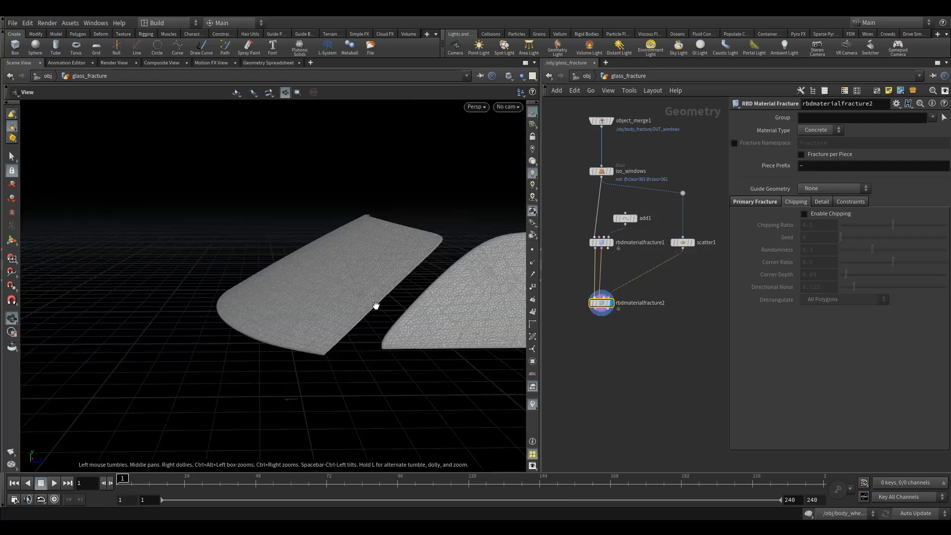
Add a Group node below rbdmaterialfracture2 and wire the fractured pieces to its input.
key("Tab")
type("gr")
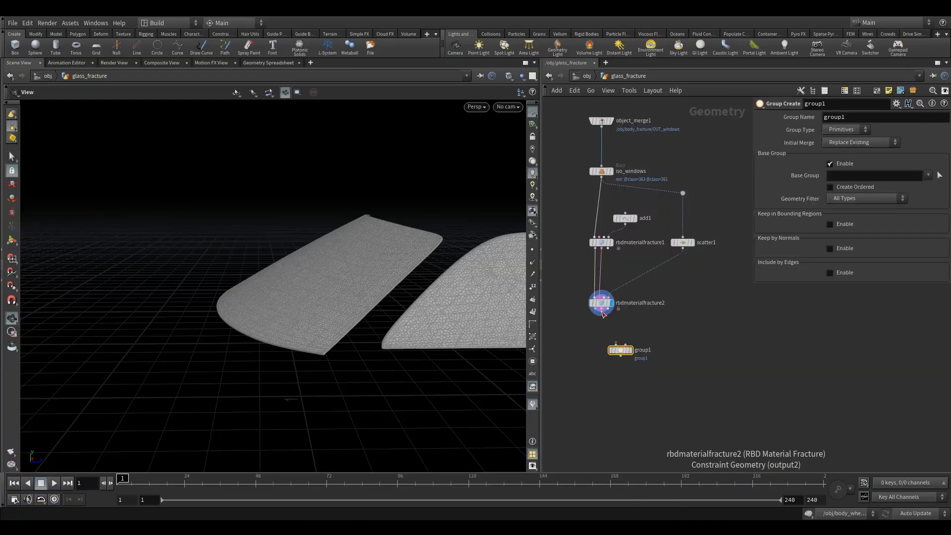
left_click_drag(603, 310, 620, 343)
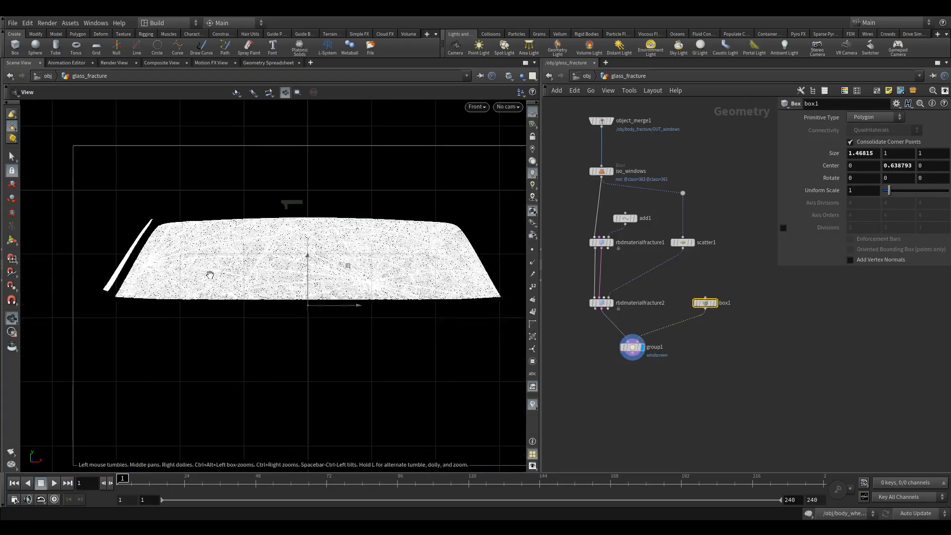
Rotate box1 in the front view so the windscreen group encloses the windscreen but not the side window.
scroll(210, 275, "down", 1)
key("Return")
key("y")
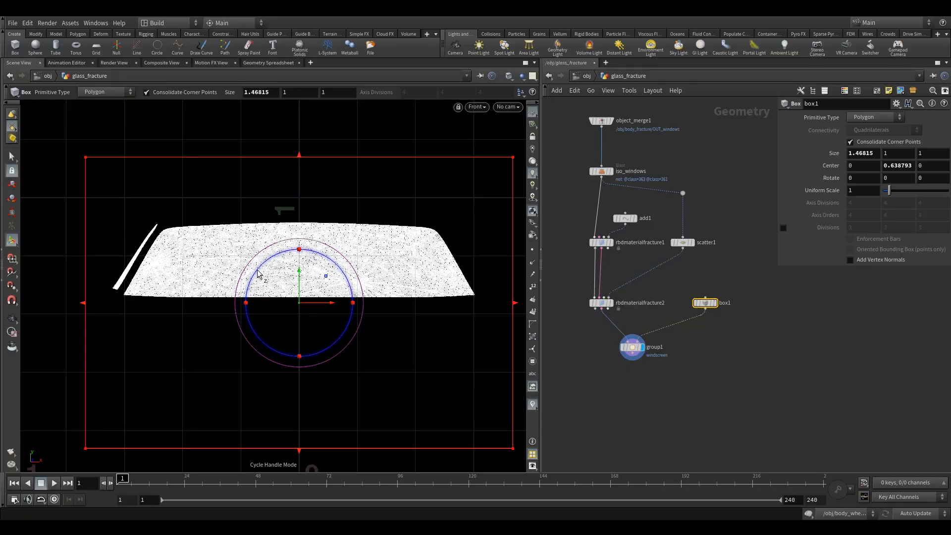
left_click_drag(257, 273, 247, 233)
key("Escape")
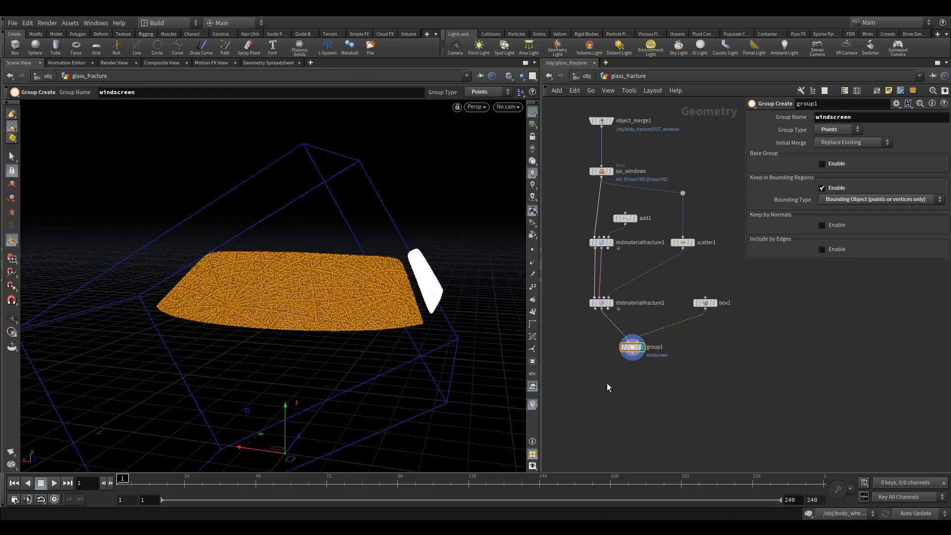
Add a Group Promote node after group1 that converts the windscreen group from points to primitives.
key("Tab")
type("gr")
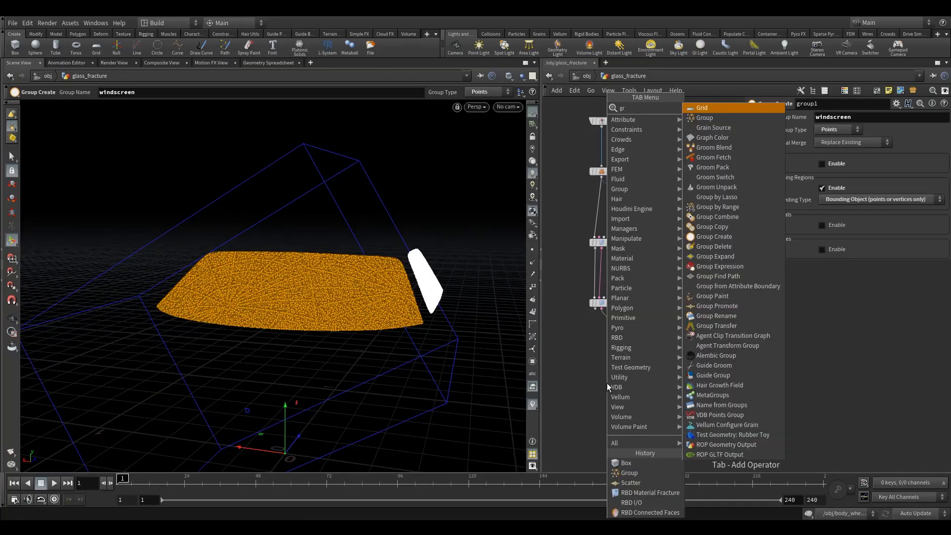
key("Return")
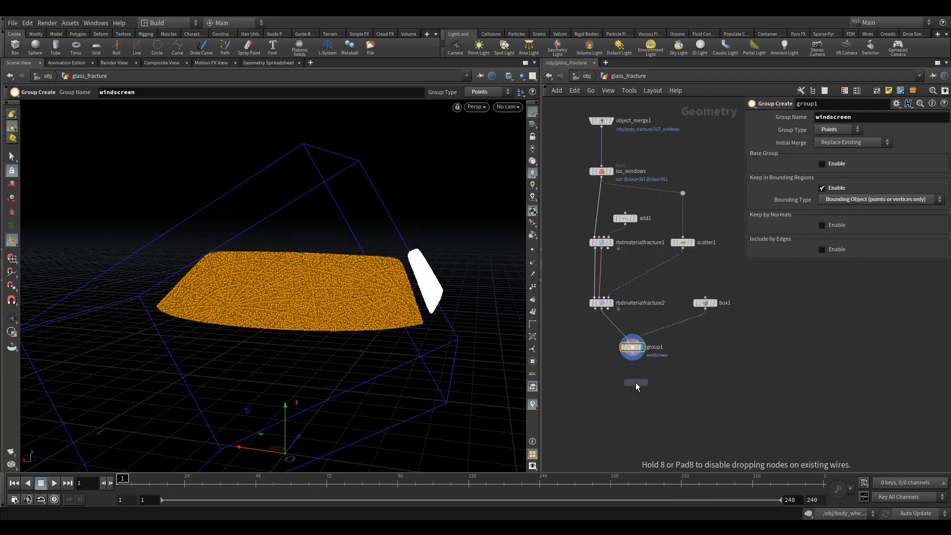
left_click(635, 382)
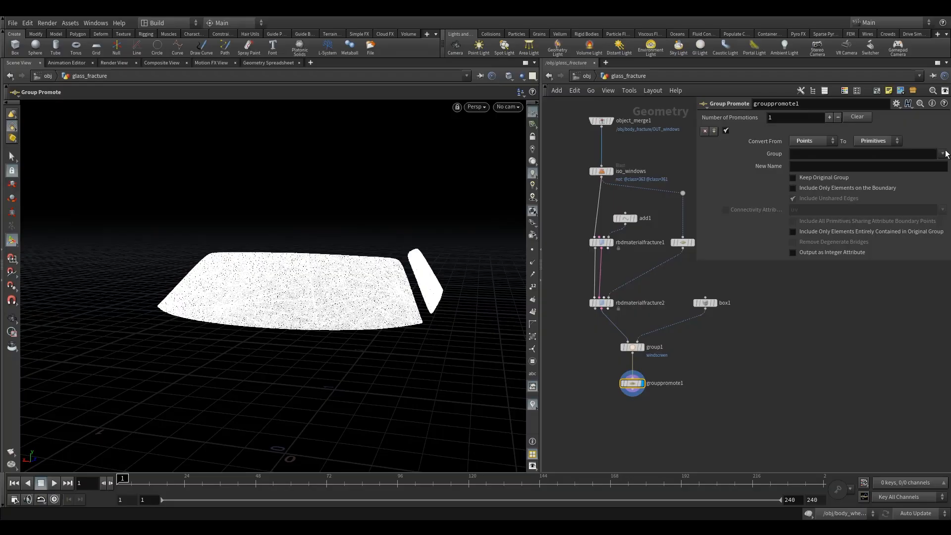
left_click(944, 154)
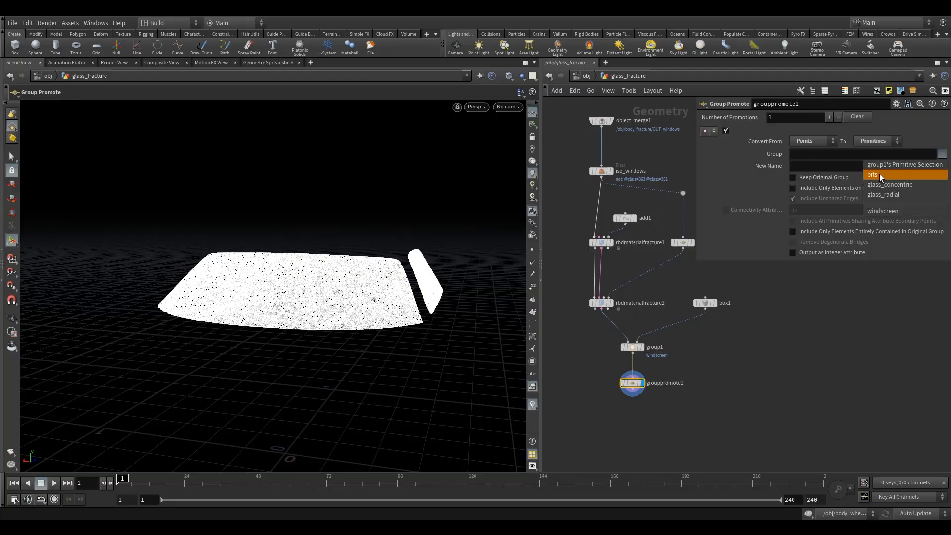
left_click(883, 211)
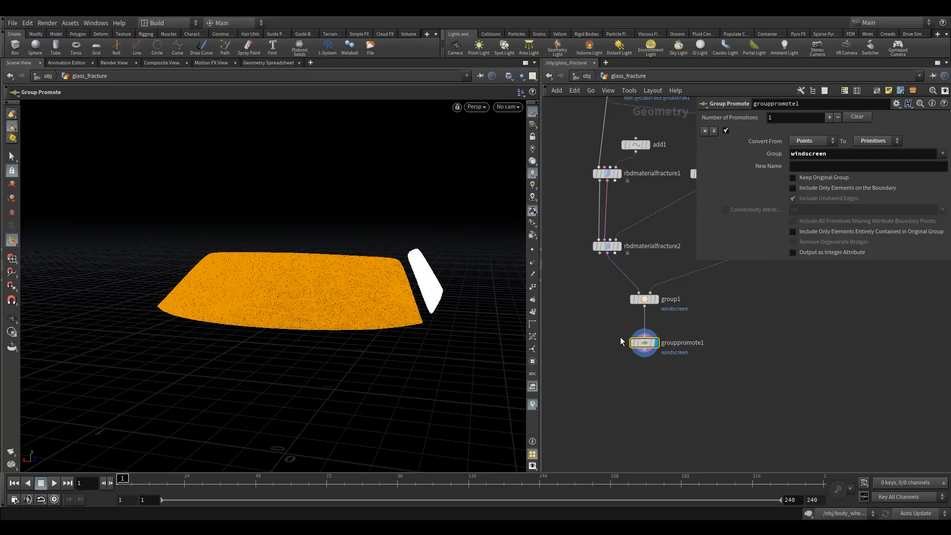
Add an RBD Connected Faces node below the Group Promote node.
key("Tab")
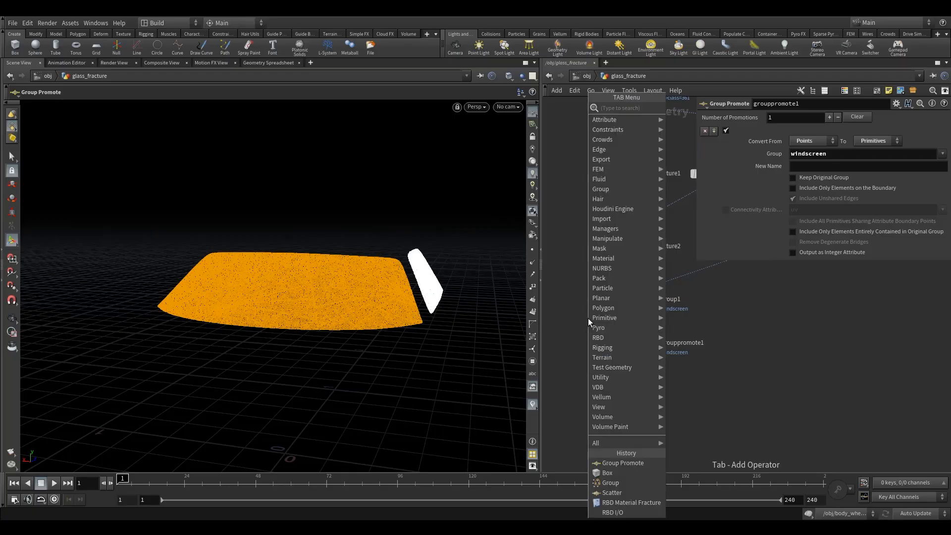
type("rbdc")
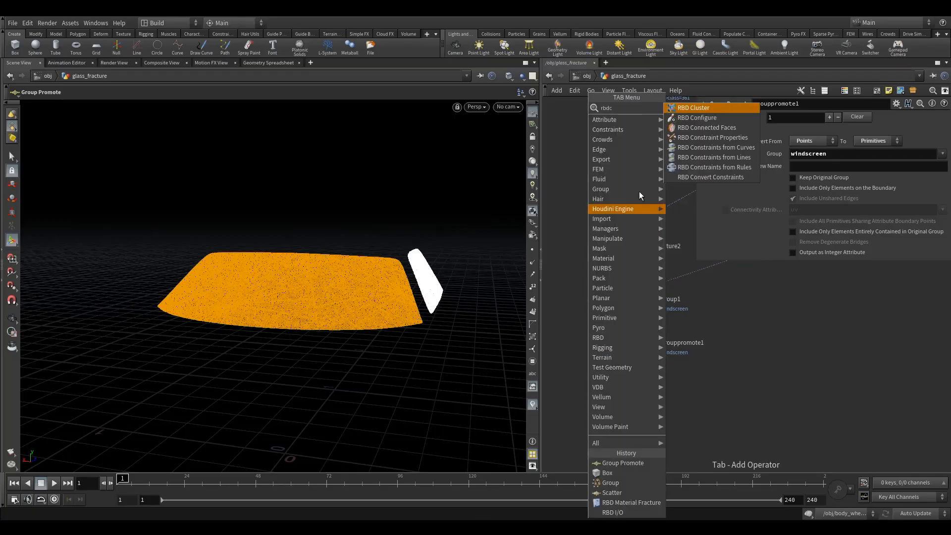
left_click(699, 128)
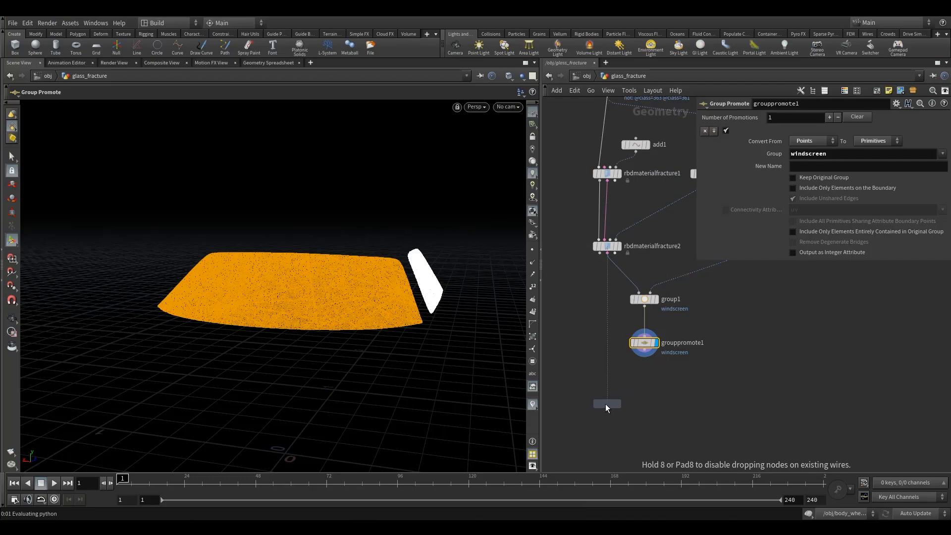
left_click(605, 403)
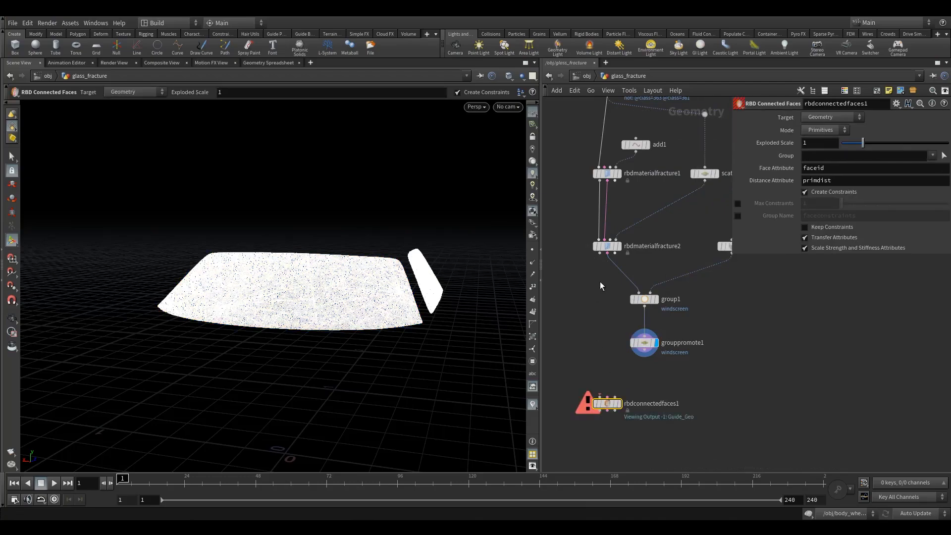
Add an RBD Exploded View node, wire rbdmaterialfracture2's outputs into it and display the exploded pieces.
left_click(606, 175)
left_click(607, 246)
left_click(607, 171)
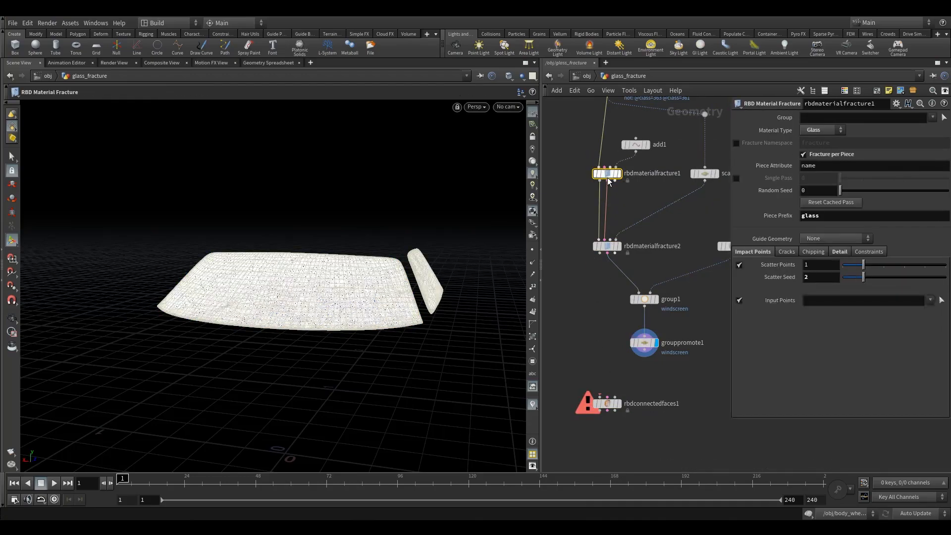
left_click(608, 247)
key("Tab")
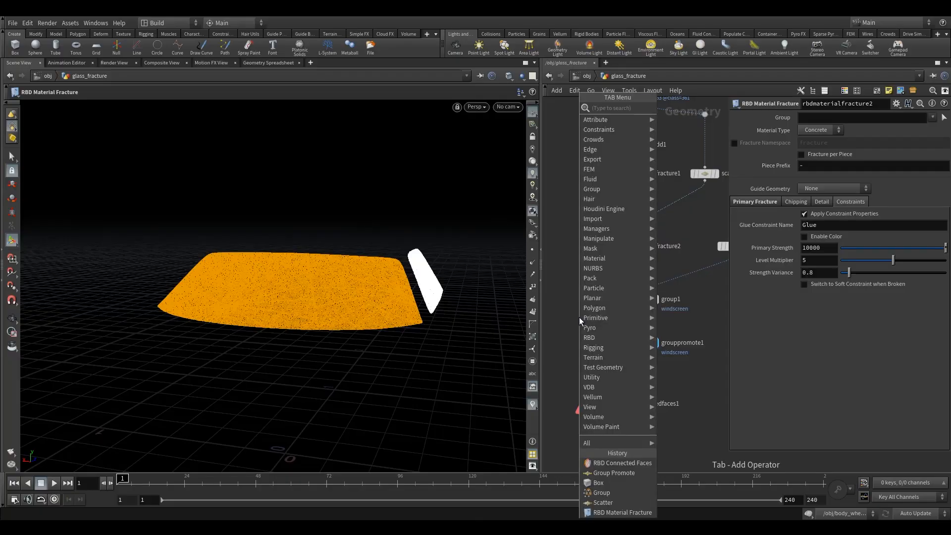
type("rbd")
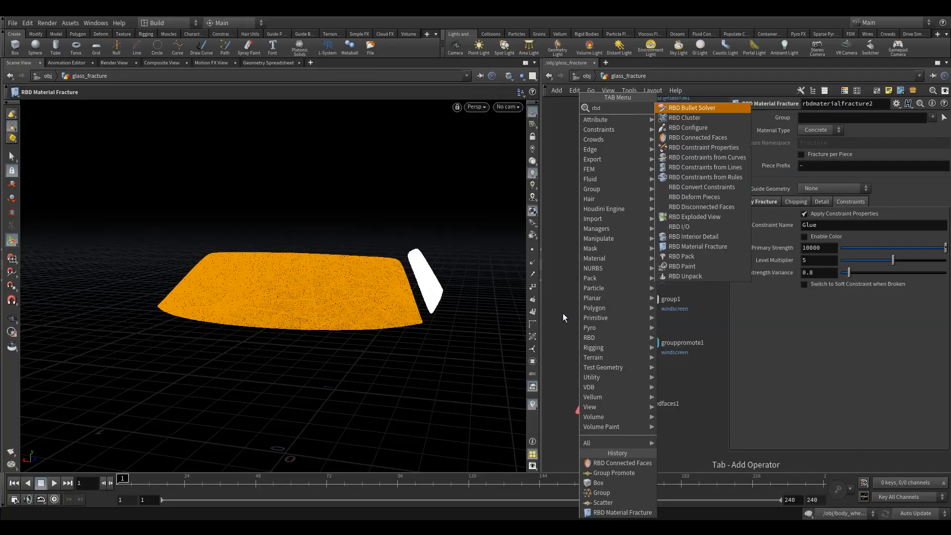
type("e")
left_click(681, 120)
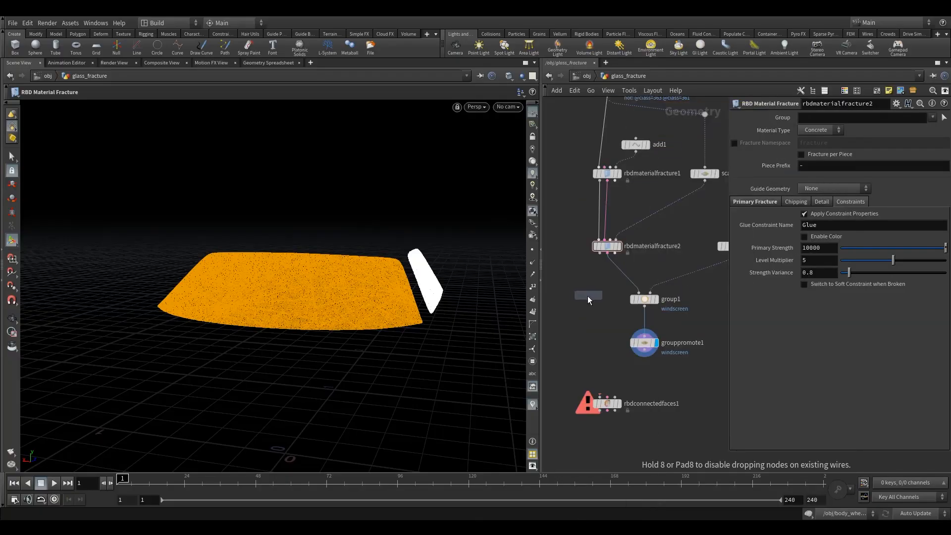
left_click(586, 297)
left_click_drag(600, 254, 585, 289)
left_click(597, 296)
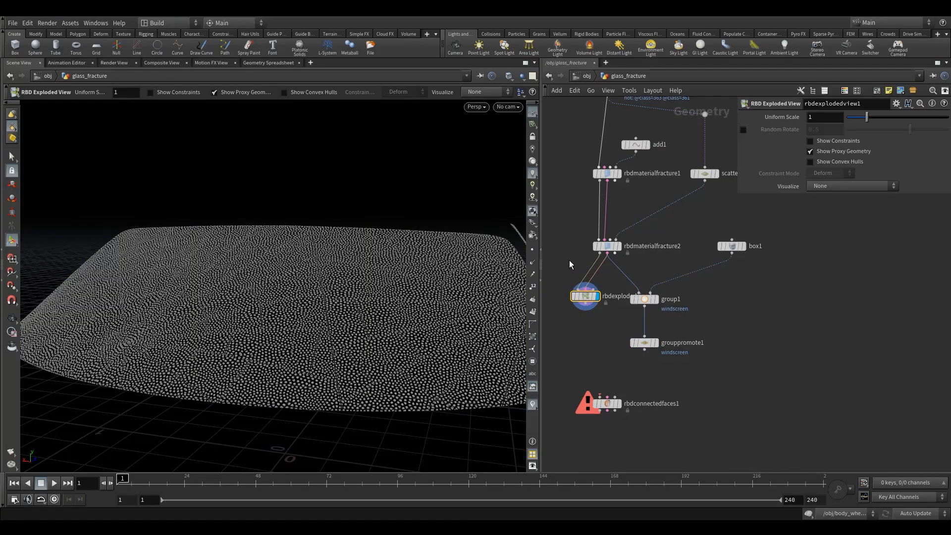
Show constraints in the exploded view and insert a Color node on the constraint wire between rbdmaterialfracture2 and rbdexplodedview1.
left_click(834, 141)
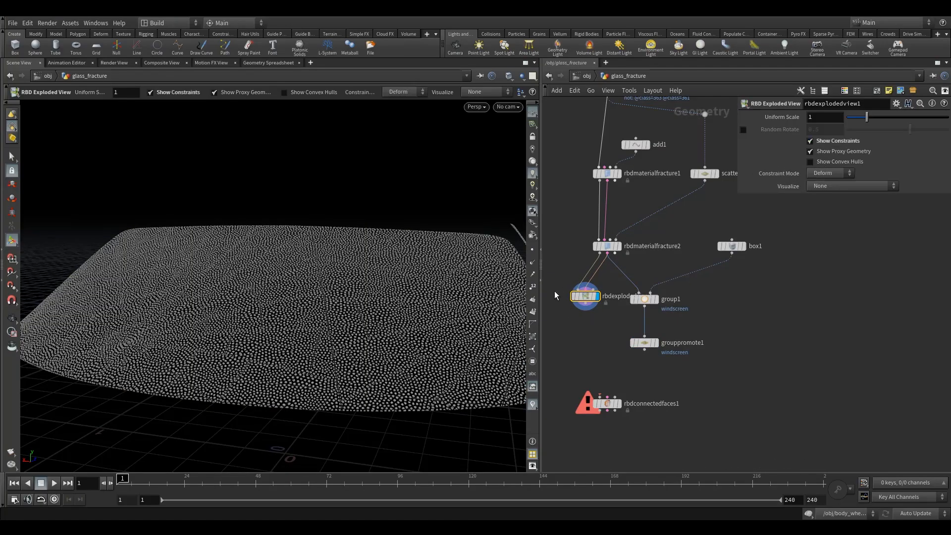
key("Tab")
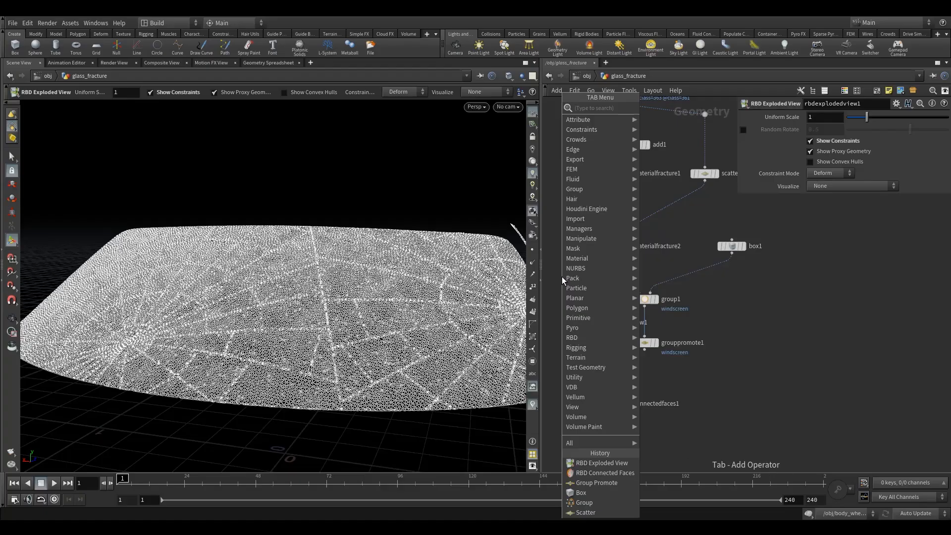
type("color")
left_click(670, 107)
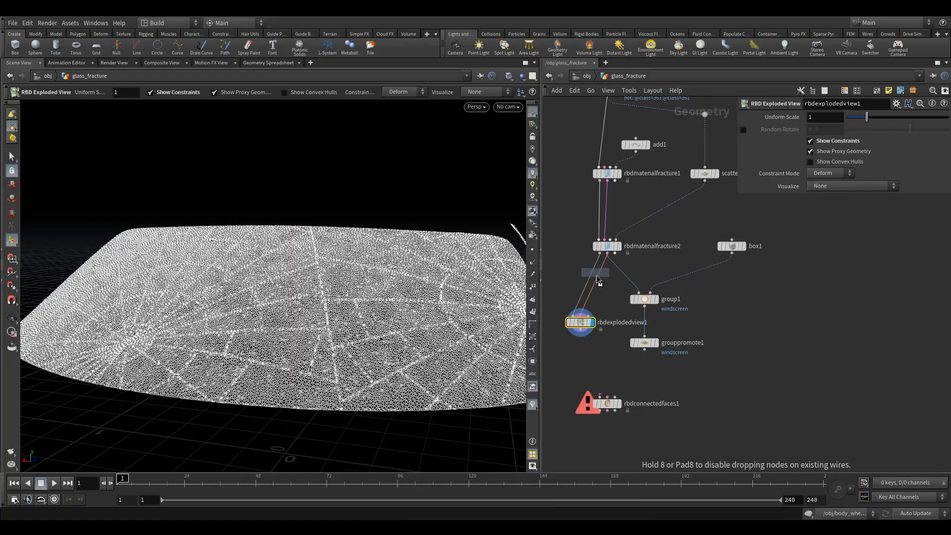
left_click(595, 295)
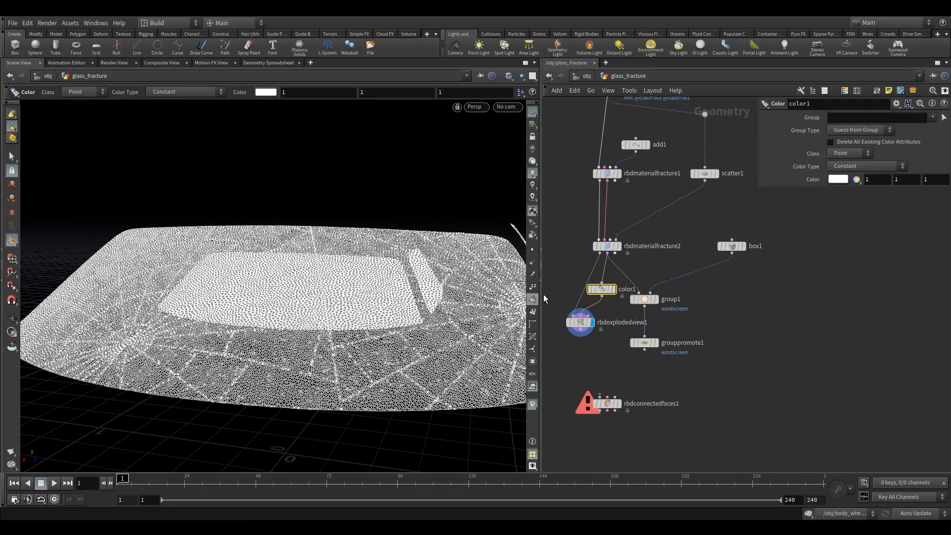
Limit color1 to the constraint group along the large primary cracks and set its colour to red (1, 0, 0).
left_click(607, 173)
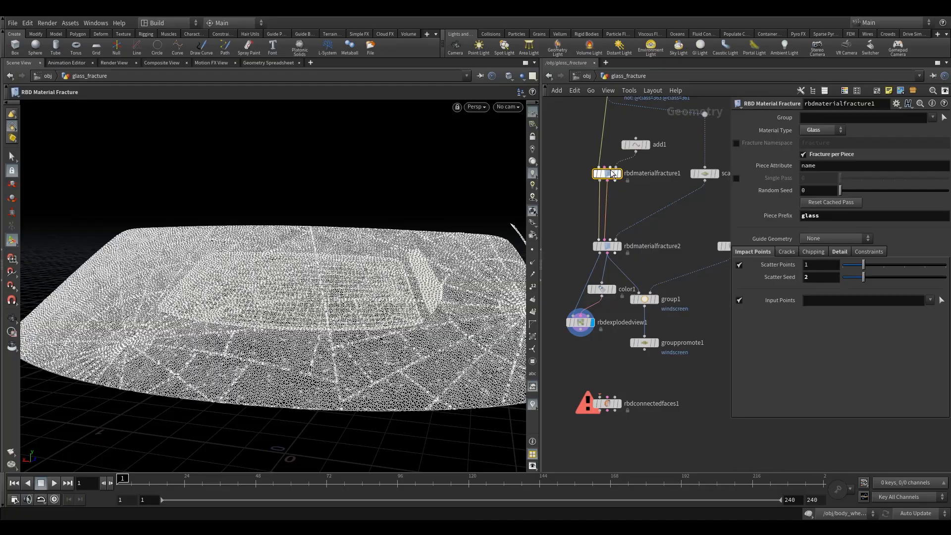
left_click(602, 289)
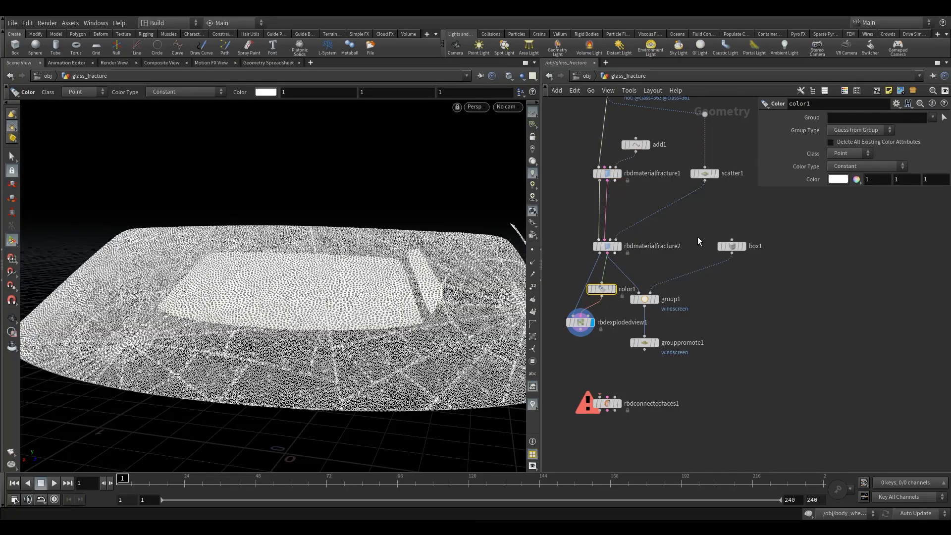
left_click(932, 117)
left_click(917, 139)
left_click(933, 117)
left_click(917, 150)
left_click(838, 179)
left_click(764, 64)
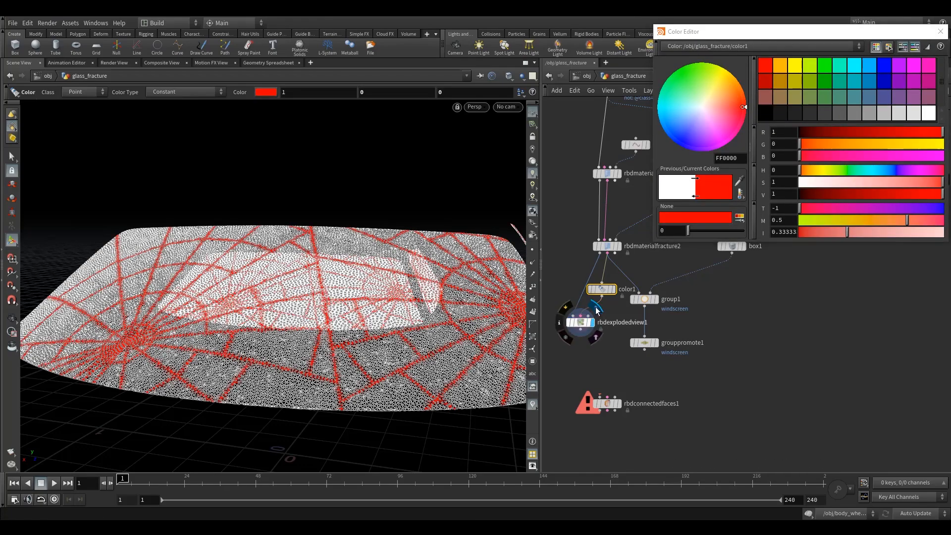
Examine the red and white constraints of the exploded windscreen close up and as a whole.
left_click(581, 323)
left_click_drag(276, 272, 287, 288, "alt")
scroll(297, 297, "up", 5)
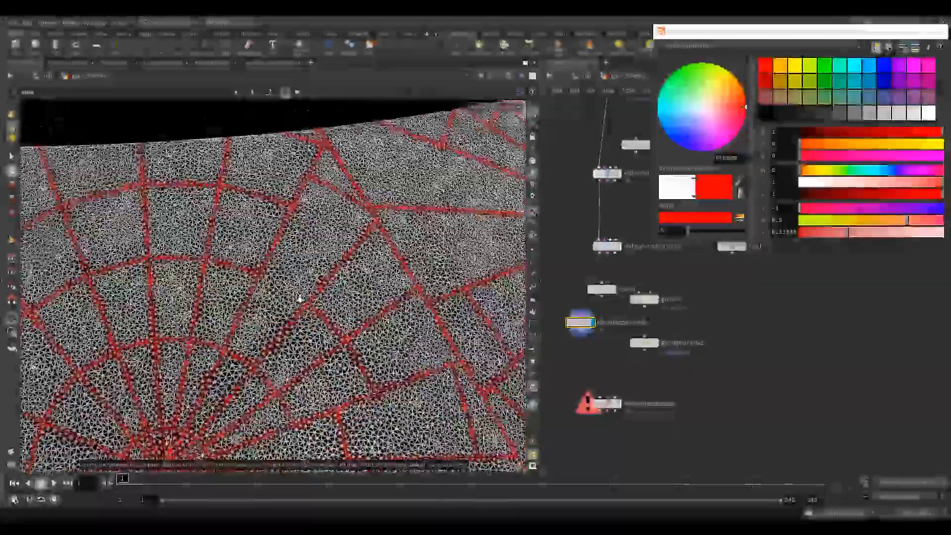
right_click_drag(299, 299, 241, 318)
left_click_drag(240, 318, 281, 306)
middle_click_drag(292, 308, 272, 267)
right_click_drag(272, 268, 321, 296)
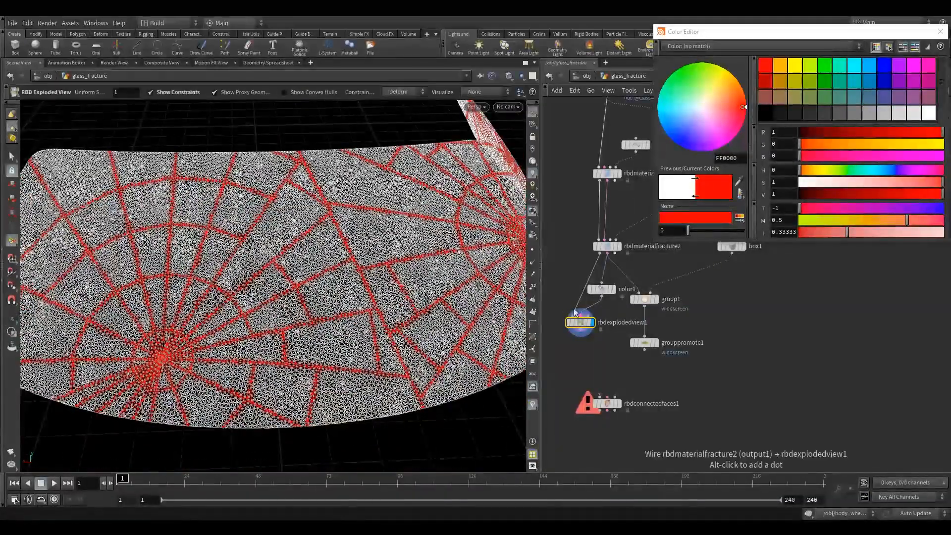
Delete the Color and RBD Exploded View nodes below rbdmaterialfracture2.
left_click_drag(596, 288, 602, 290)
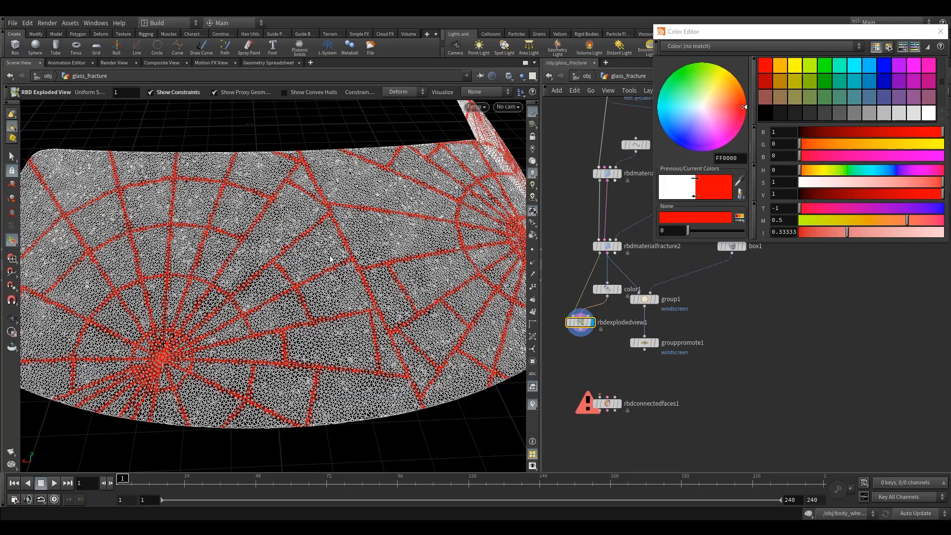
left_click(608, 290)
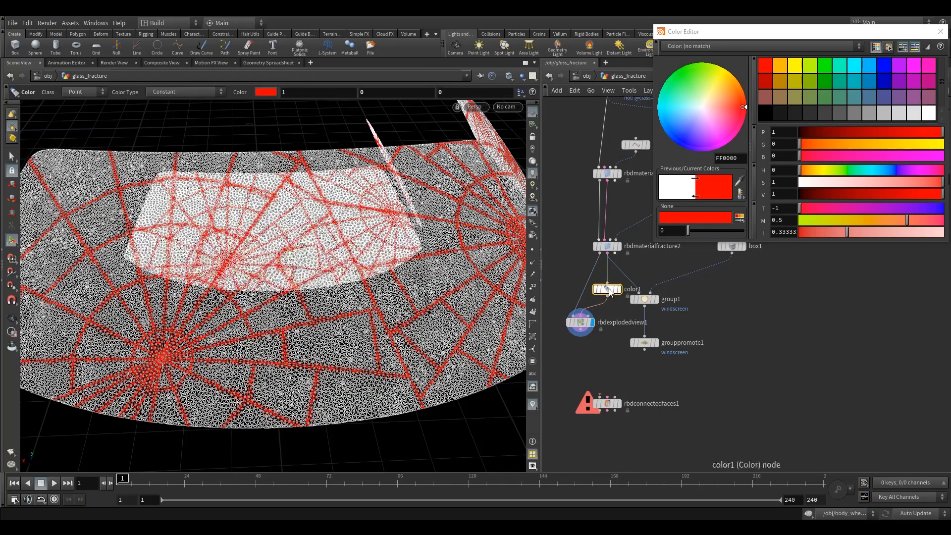
key("Delete")
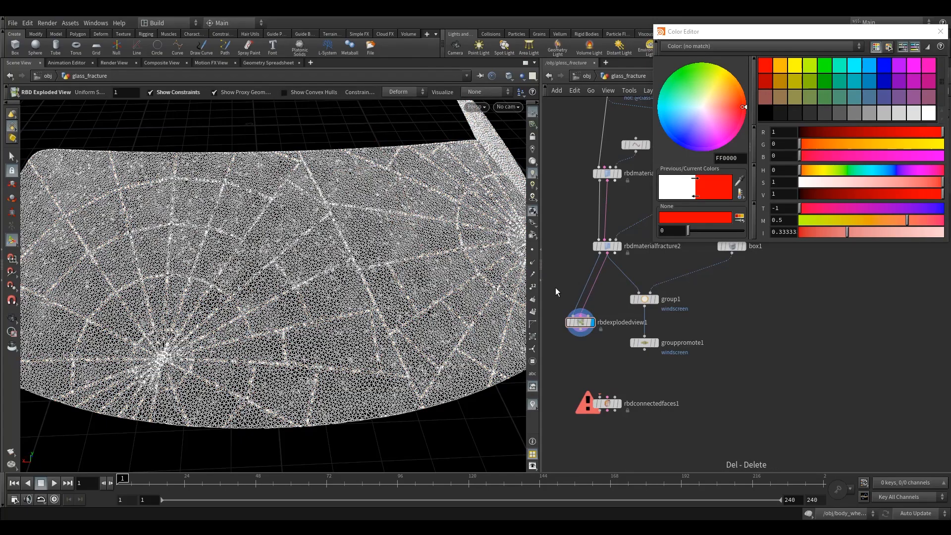
key("Delete")
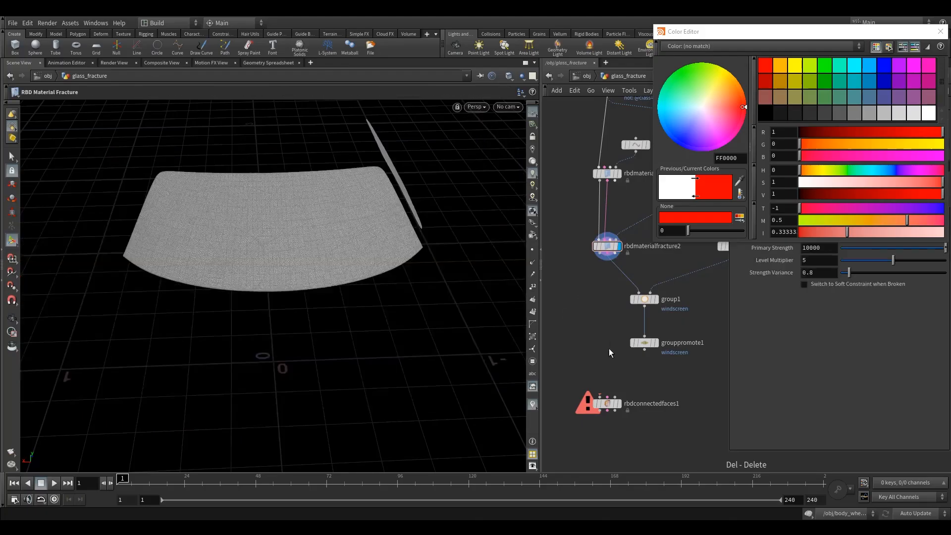
Move rbdconnectedfaces1 up so that it sits closer below grouppromote1.
left_click(605, 403)
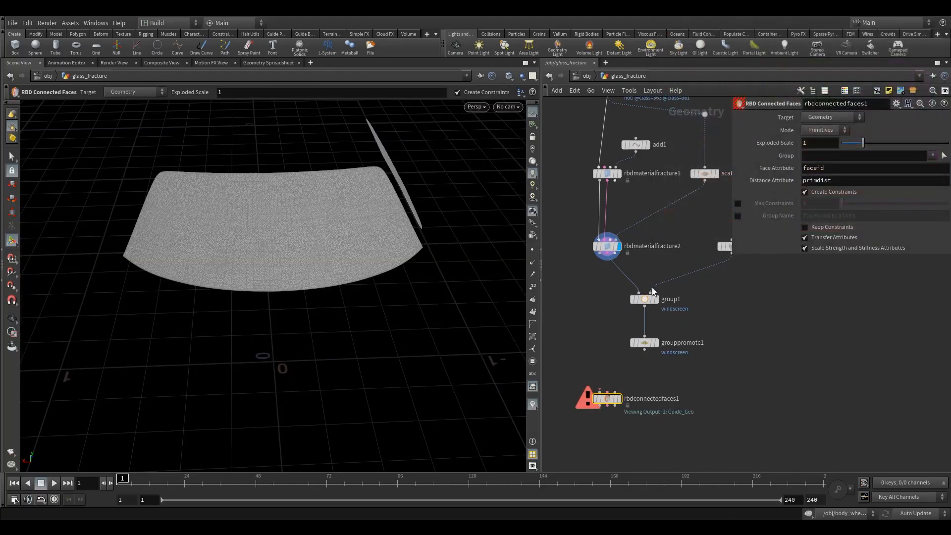
mouse_move(603, 397)
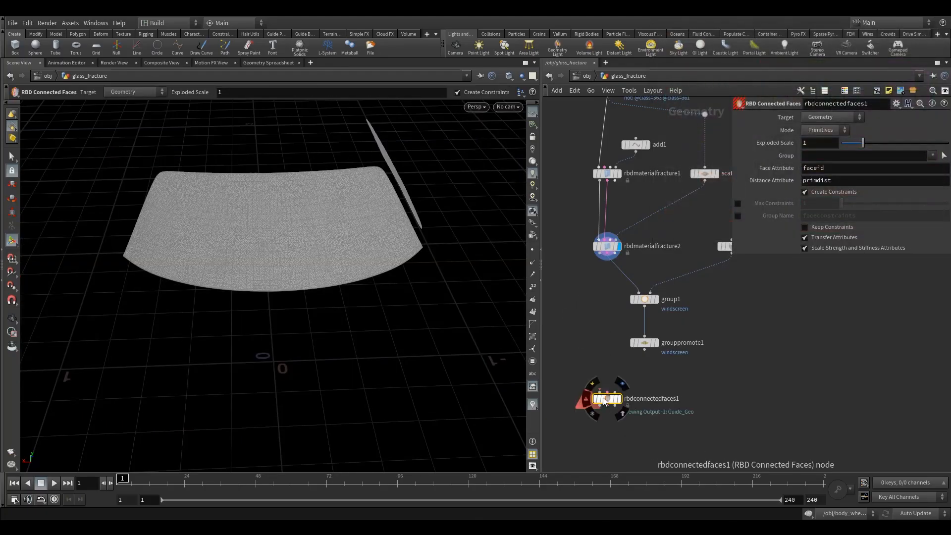
left_click_drag(603, 400, 603, 372)
left_click_drag(590, 338, 655, 379)
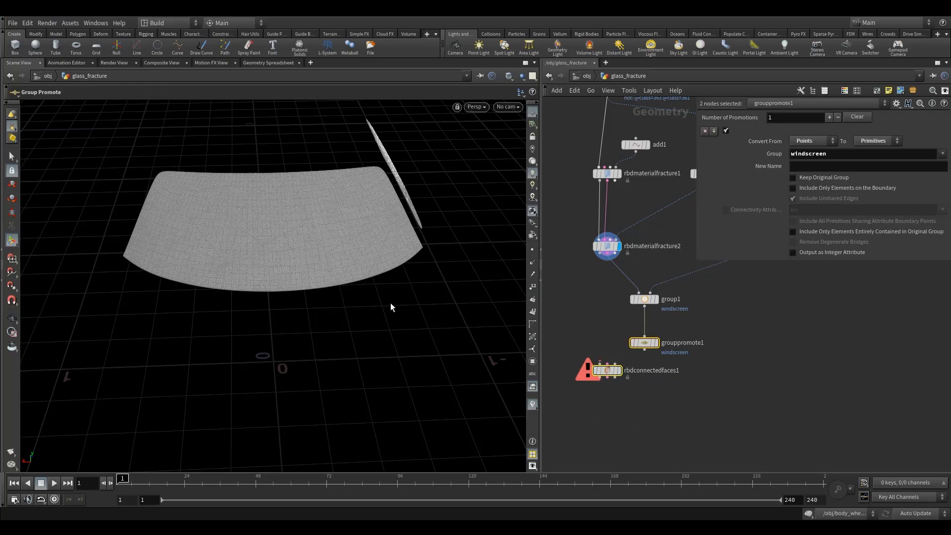
left_click_drag(590, 331, 624, 411)
mouse_move(603, 368)
left_click_drag(604, 368, 603, 378)
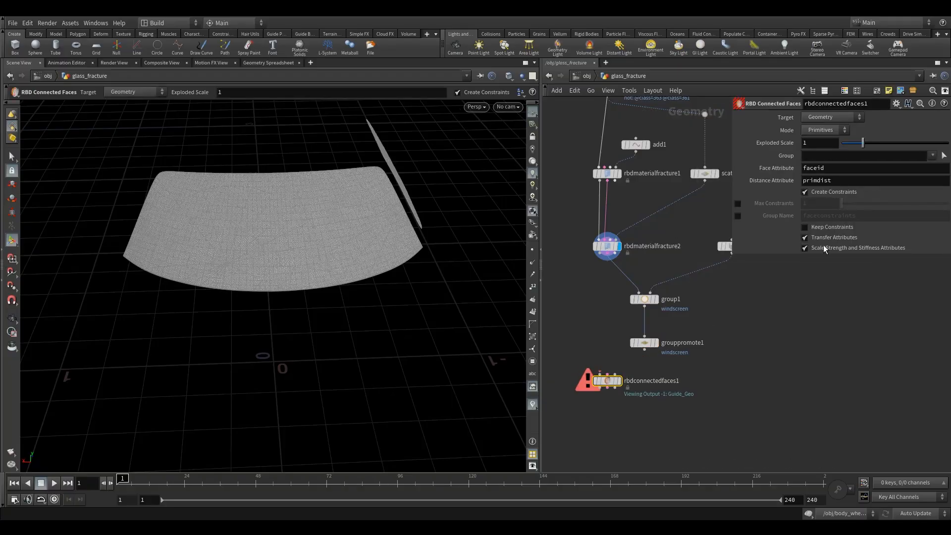
Turn off Create Constraints on rbdconnectedfaces1 and wire in rbdmaterialfracture2's geometry and grouppromote1's constraints.
left_click(806, 192)
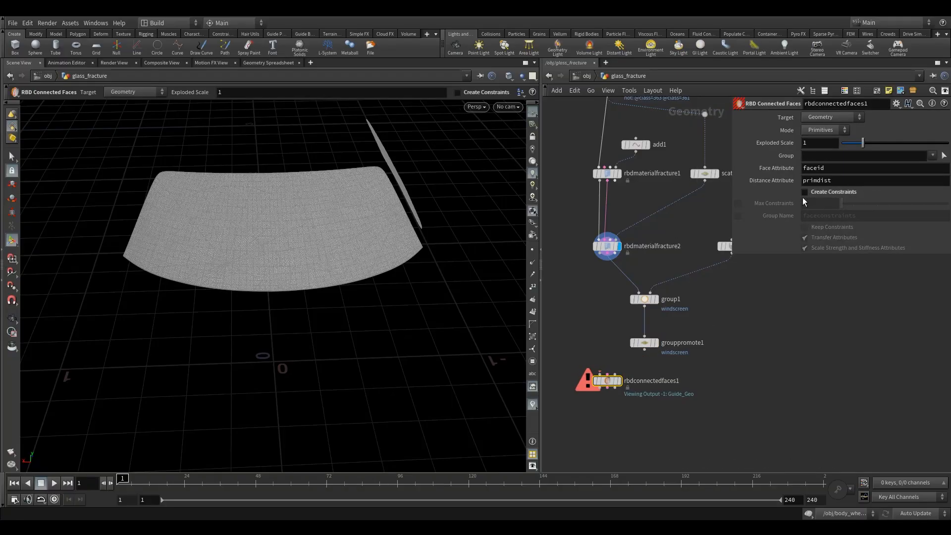
left_click_drag(650, 362, 607, 374)
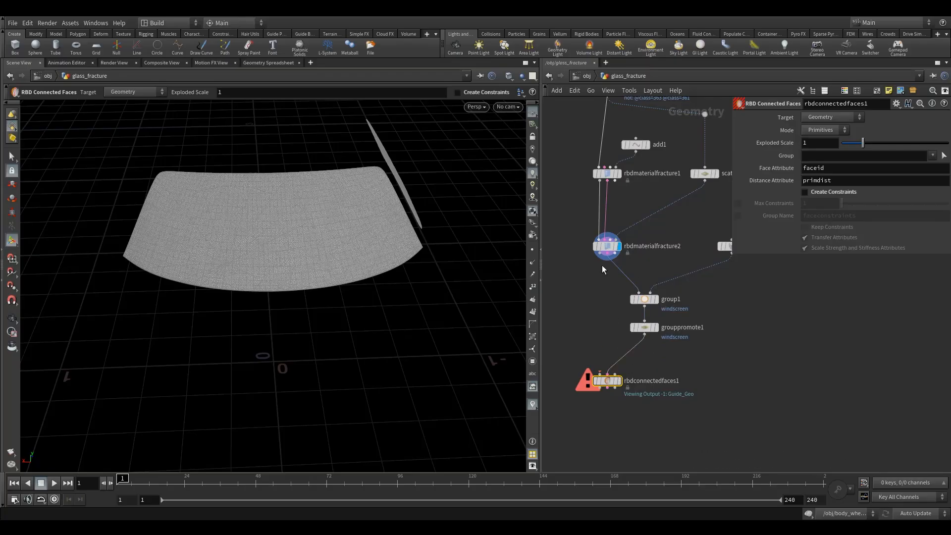
left_click_drag(603, 257, 608, 384)
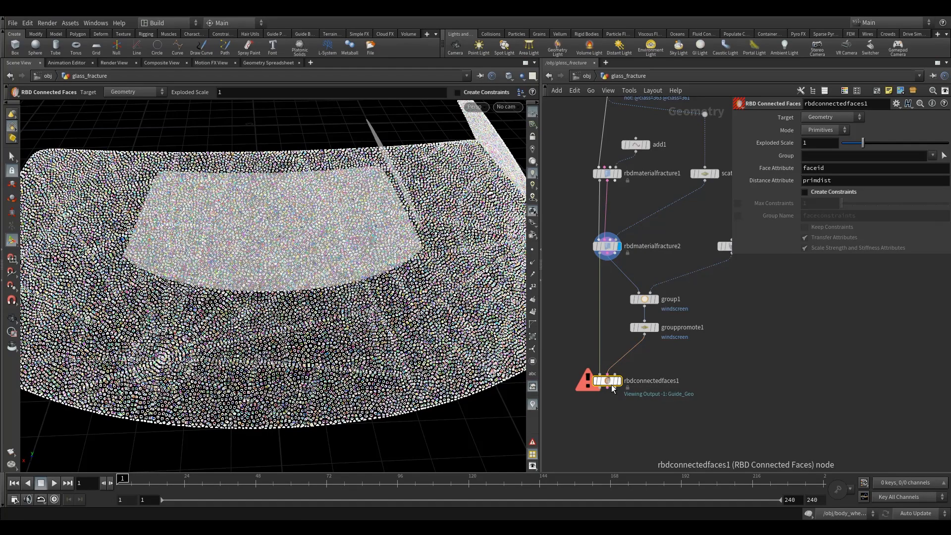
Display rbdconnectedfaces1, check its node information and set its Exploded Scale to 1.56.
left_click(586, 382)
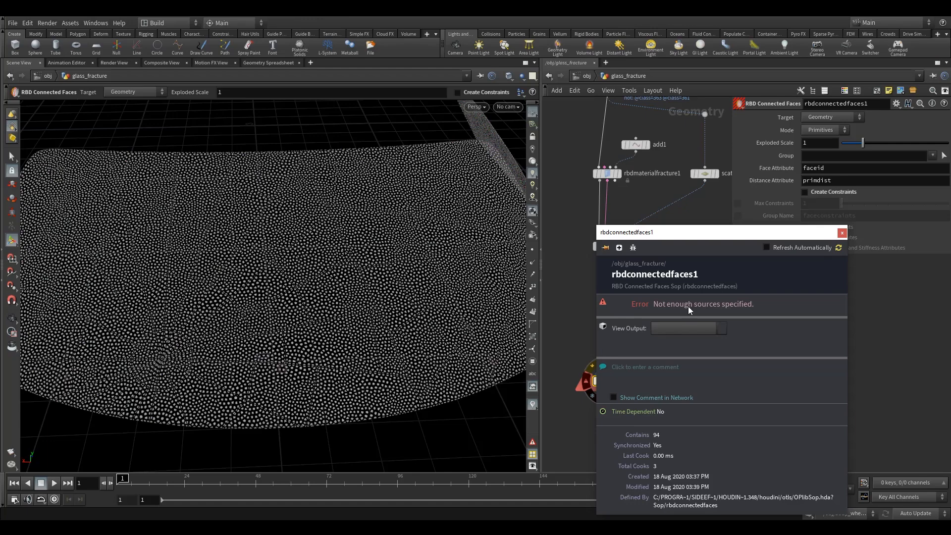
middle_click_drag(688, 307, 692, 275)
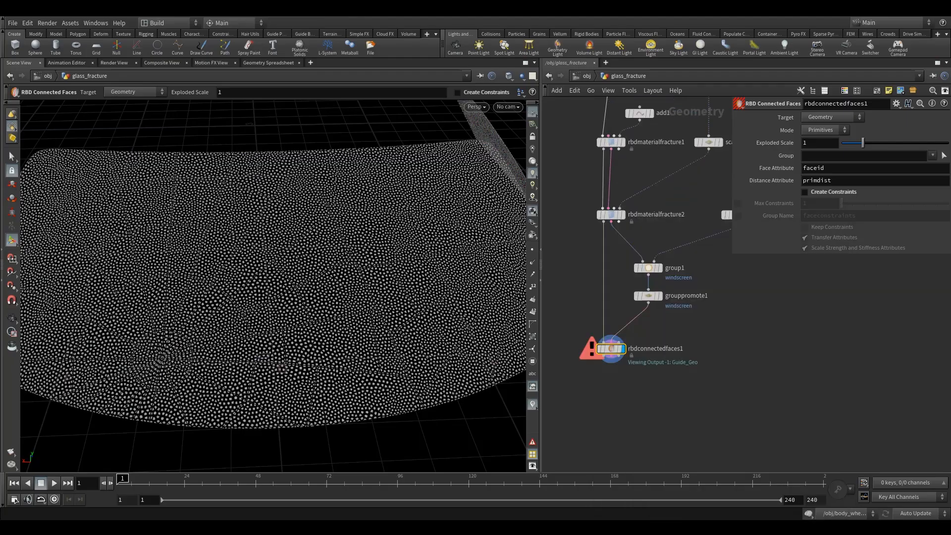
scroll(597, 323, "up", 4)
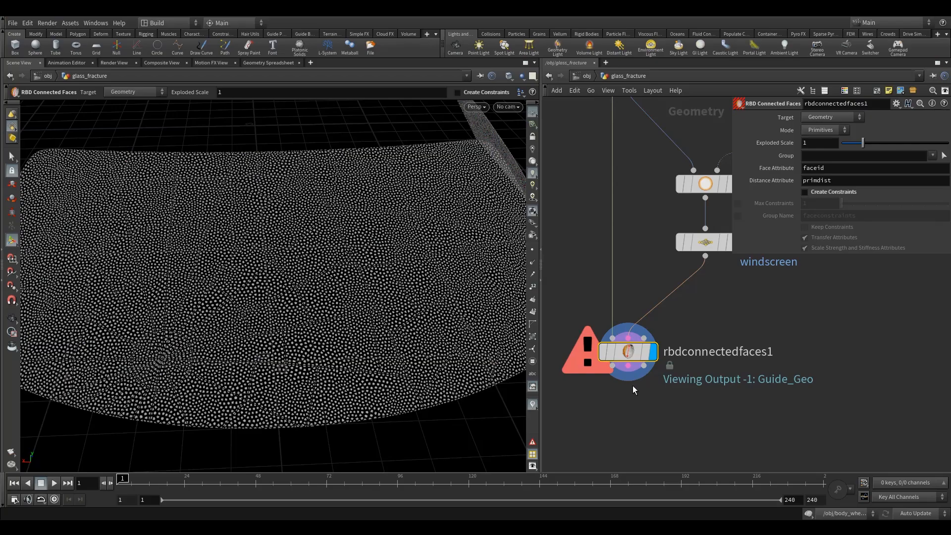
left_click_drag(863, 143, 835, 148)
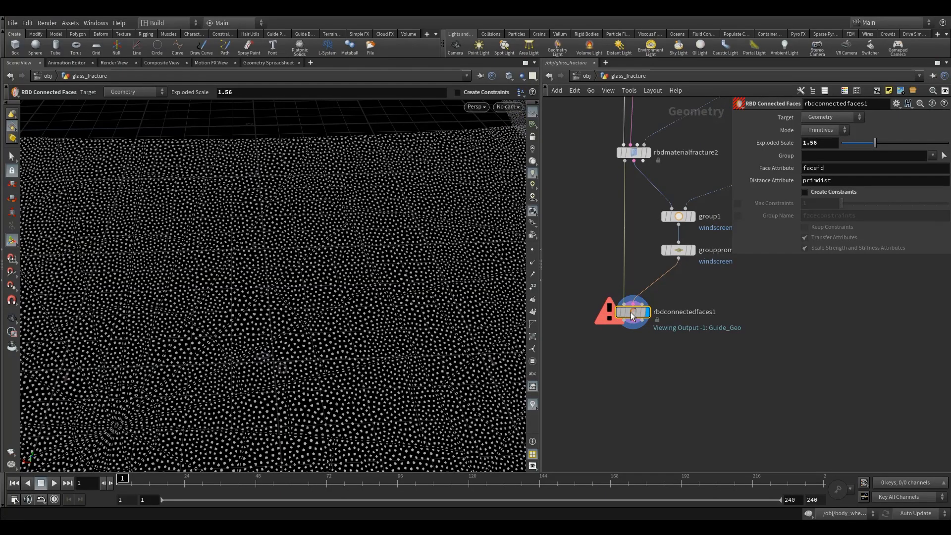
Add an RBD I/O node below rbdconnectedfaces1 and wire the geometry and constraint outputs into it.
scroll(624, 347, "up", 2)
scroll(624, 369, "up", 1)
key("Tab")
type("rbd")
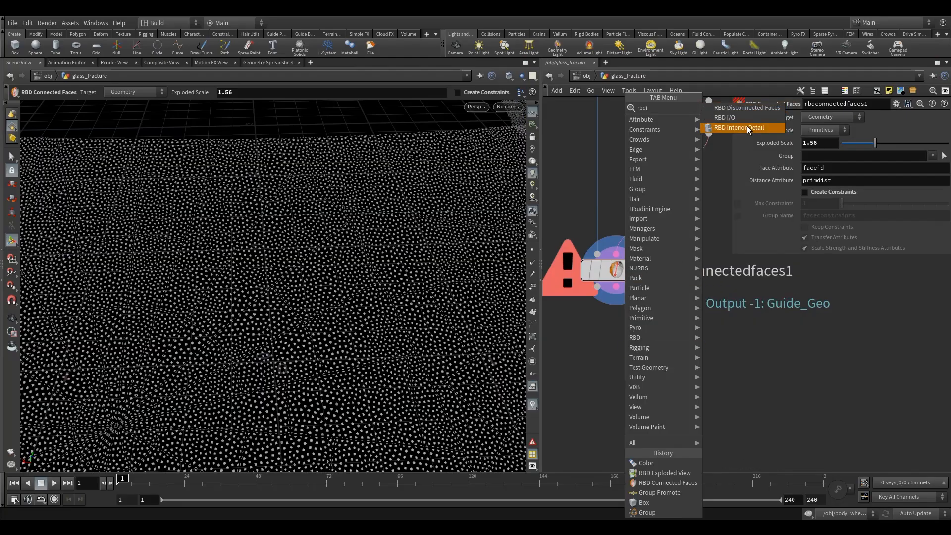
left_click(745, 118)
left_click(613, 374)
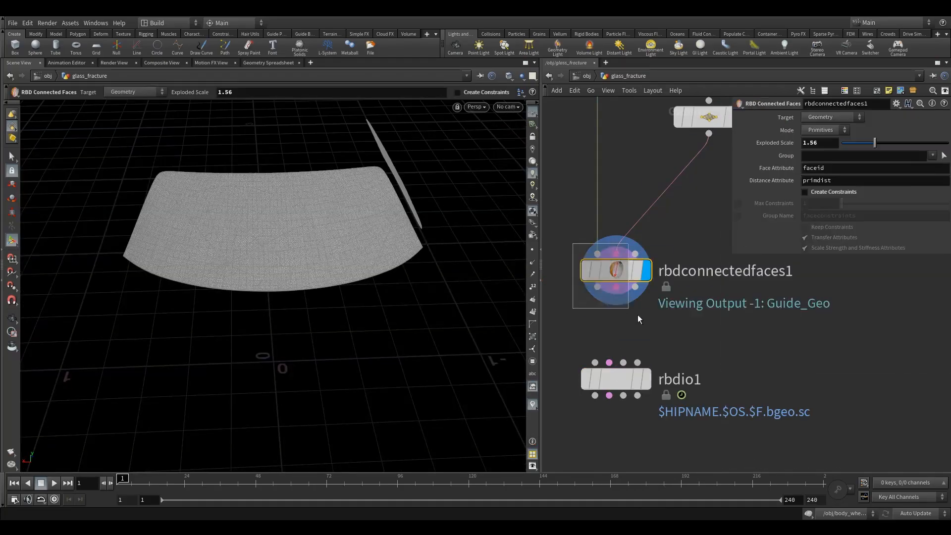
left_click(619, 270)
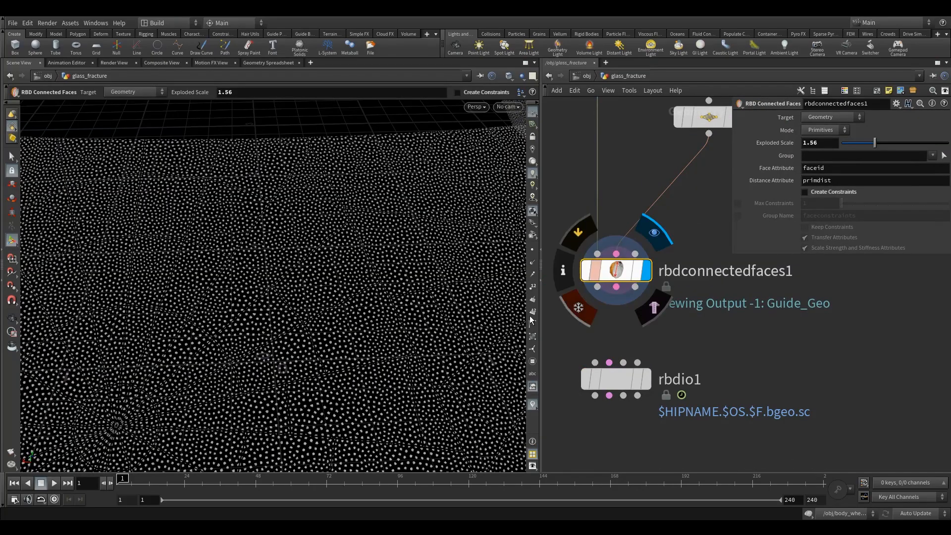
left_click_drag(600, 291, 610, 358)
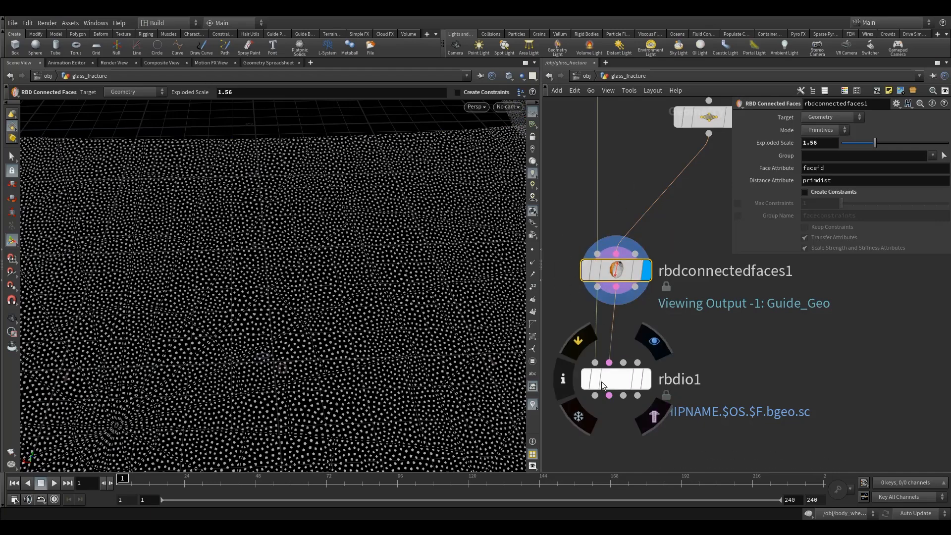
Examine the primitive attributes of rbdconnectedfaces1, with the full piece names readable, in the geometry spreadsheet and return to the scene view.
left_click(259, 63)
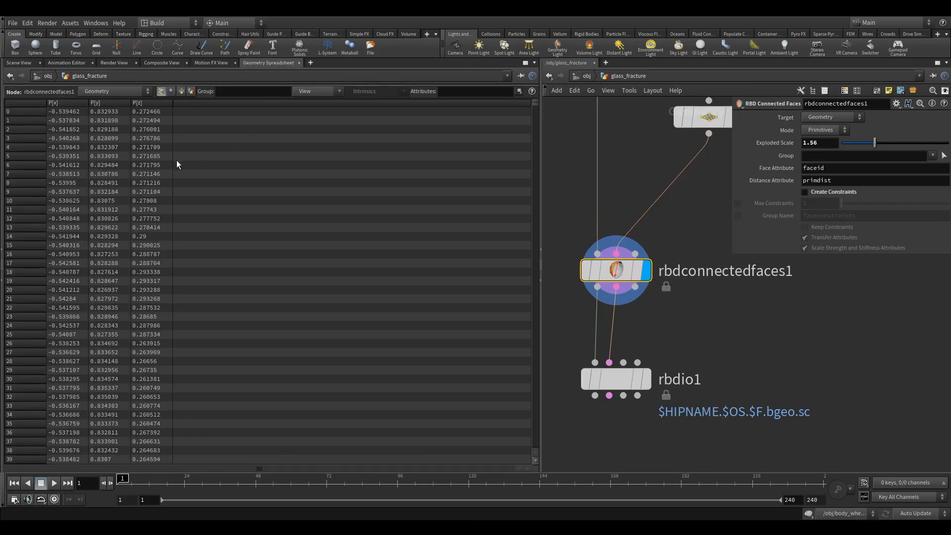
left_click(181, 91)
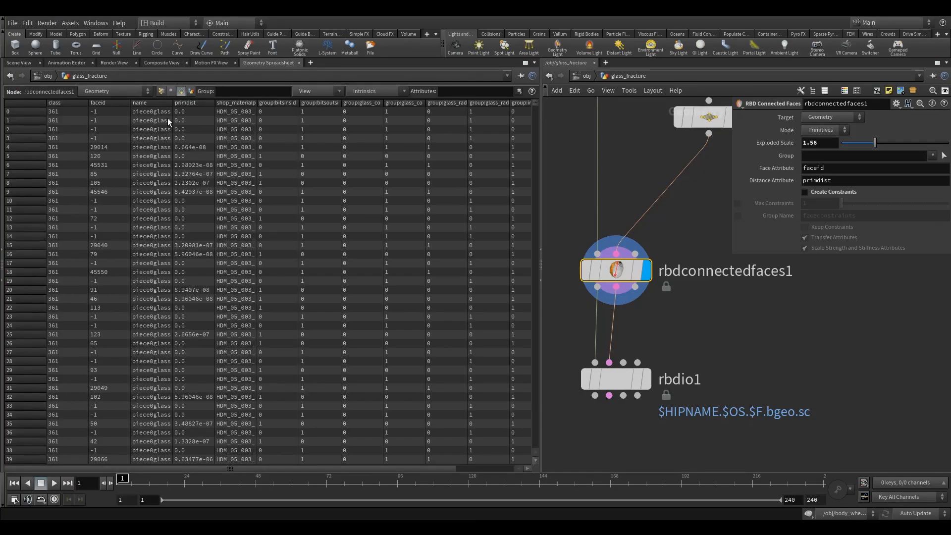
left_click_drag(173, 119, 230, 127)
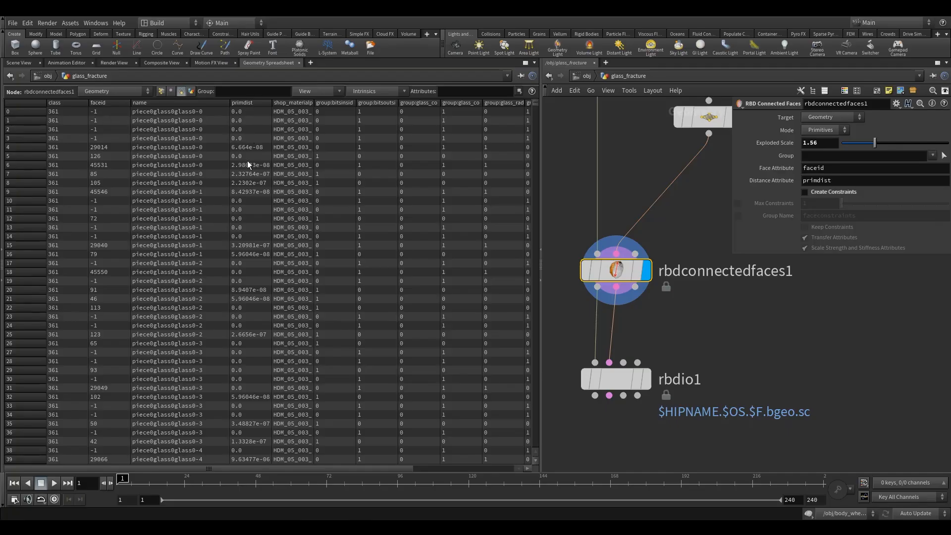
left_click(18, 63)
Set rbdio1's valid frame range to Save Current Frame.
left_click_drag(555, 342, 615, 404)
left_click(823, 205)
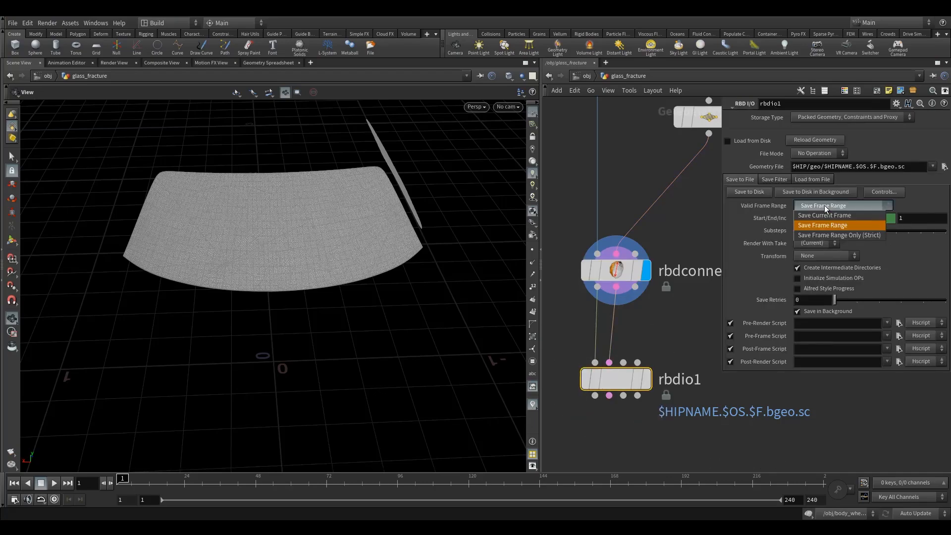
left_click(823, 216)
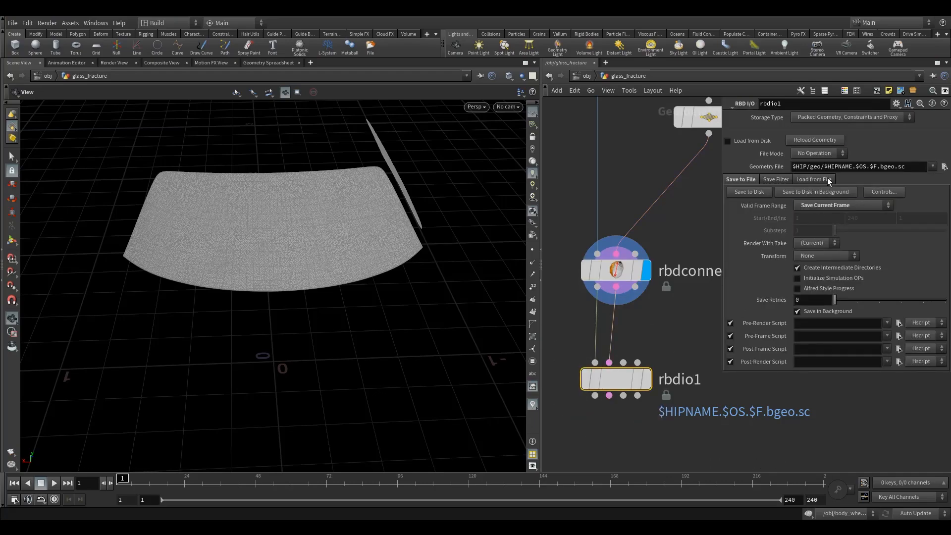
Set rbdio1's geometry file to $HIP/week4geo/glassFracture.bgeo.
left_click_drag(906, 166, 810, 186)
type("week4")
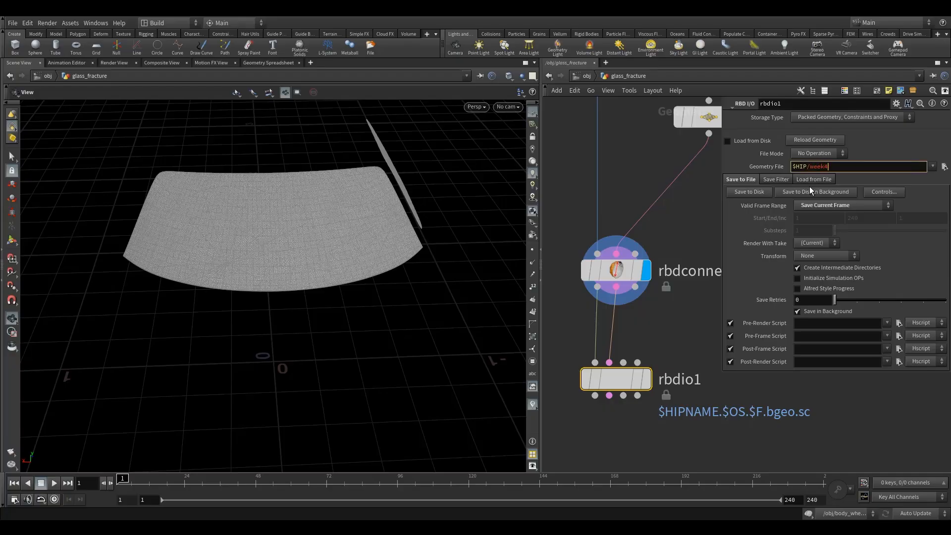
type("geo/glassFracture.bgeo")
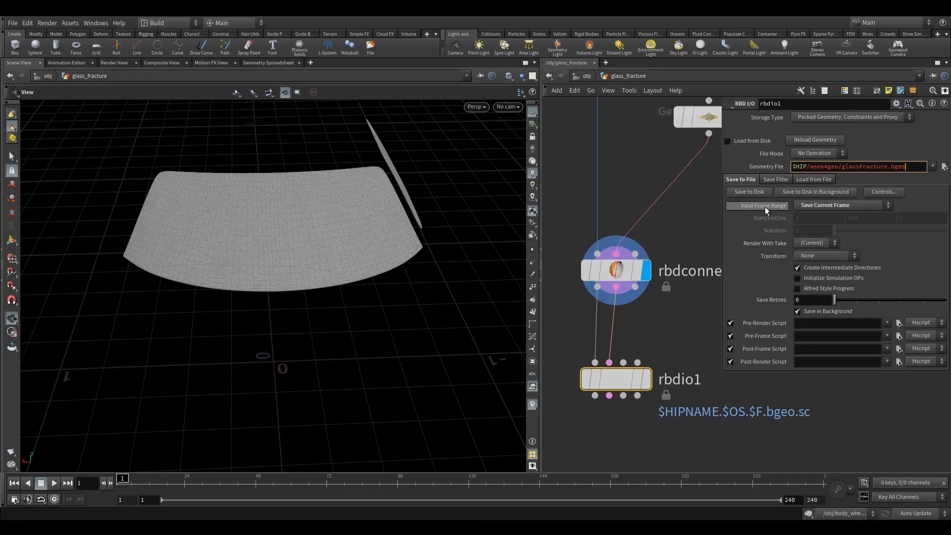
Make rbdio1 the displayed node and enable Load from Disk for its glassFracture.bgeo geometry file.
key("Return")
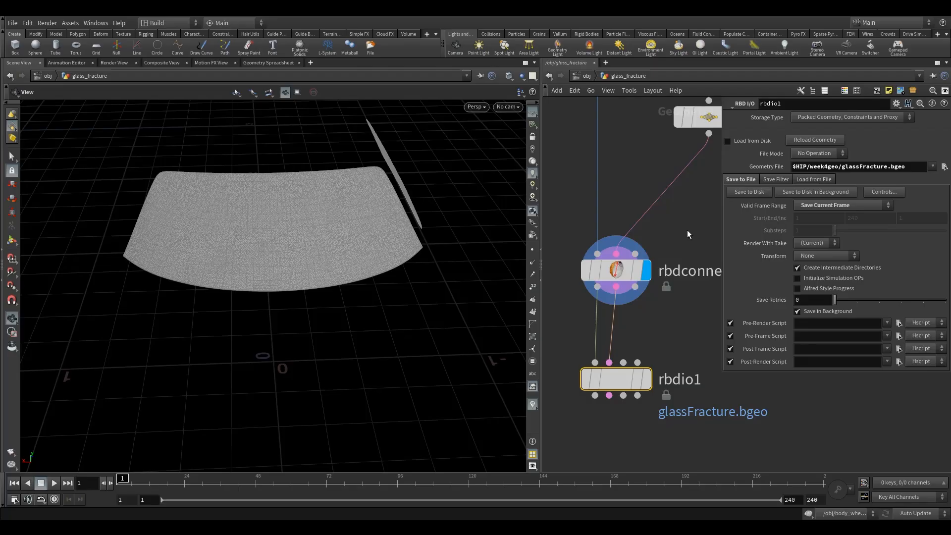
left_click(646, 379)
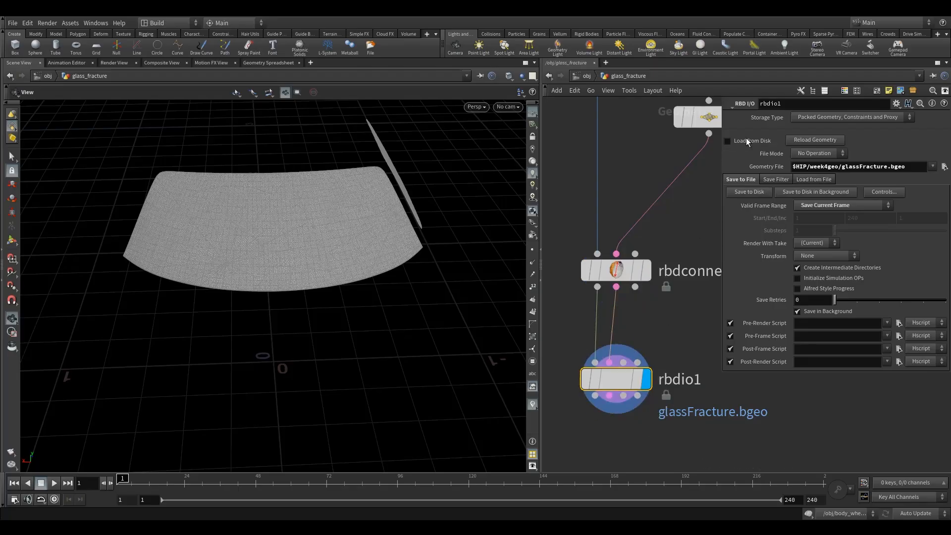
left_click(727, 141)
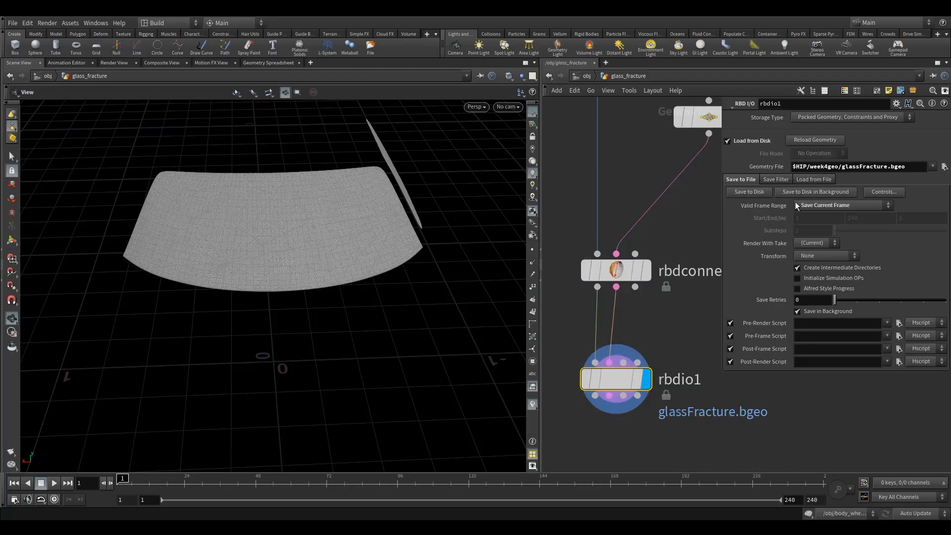
Review the glass_fracture node network from the object merge through the fracture and group nodes down to rbdio1.
scroll(646, 341, "down", 8)
scroll(652, 291, "up", 3)
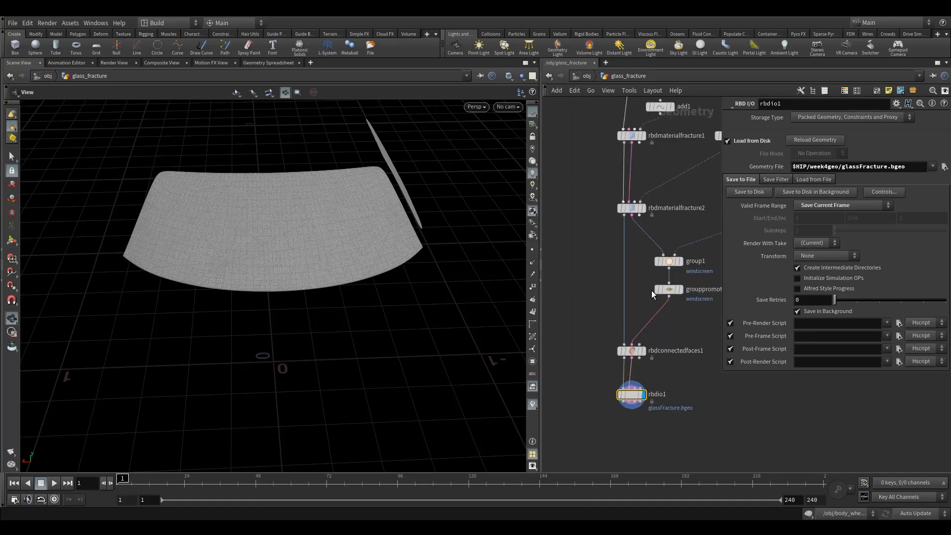
scroll(652, 291, "down", 3)
middle_click_drag(701, 280, 673, 282)
scroll(655, 283, "up", 2)
scroll(655, 284, "down", 1)
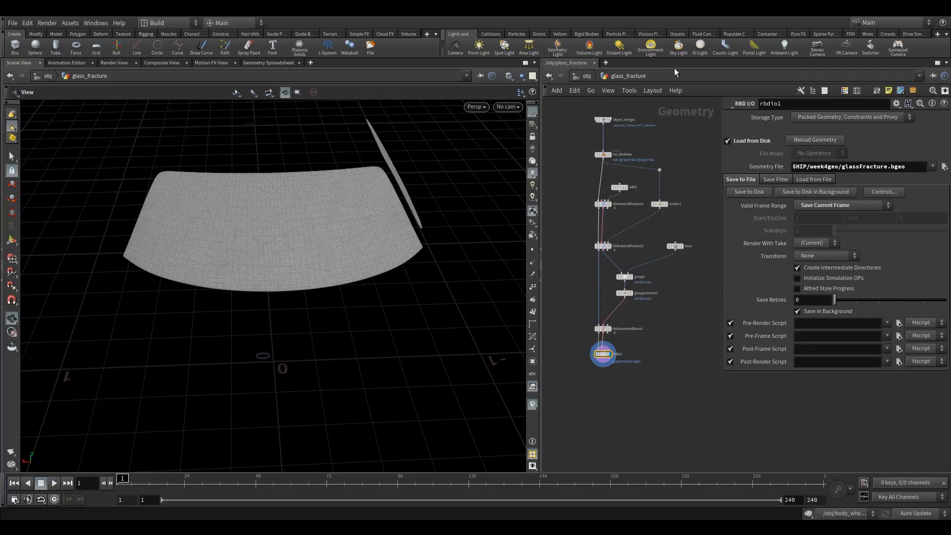
middle_click_drag(587, 313, 630, 235)
scroll(626, 255, "up", 3)
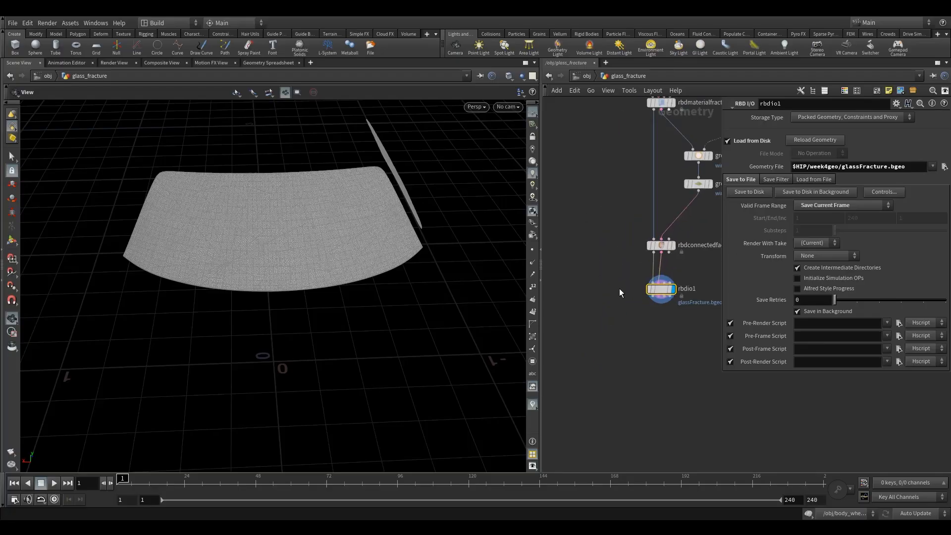
middle_click_drag(675, 332, 645, 342)
scroll(636, 294, "up", 3)
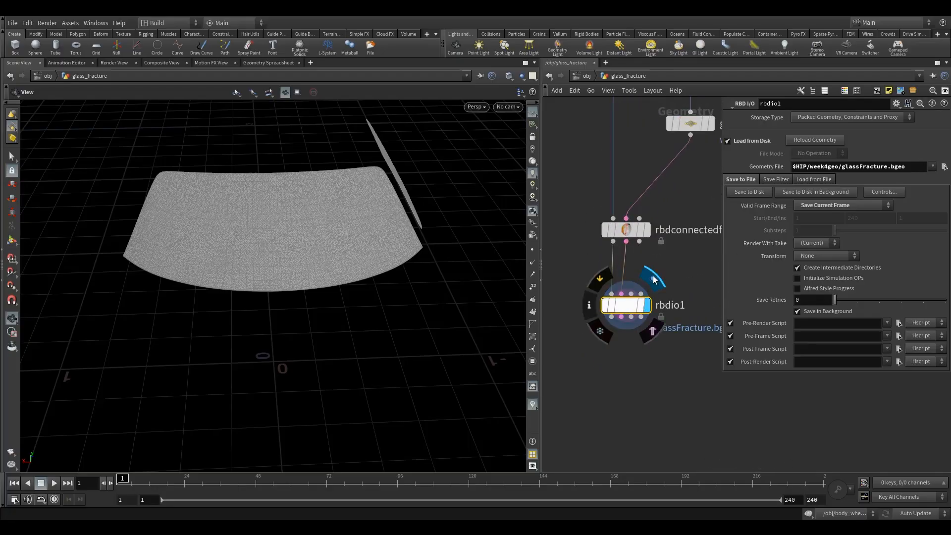
middle_click_drag(686, 274, 643, 302)
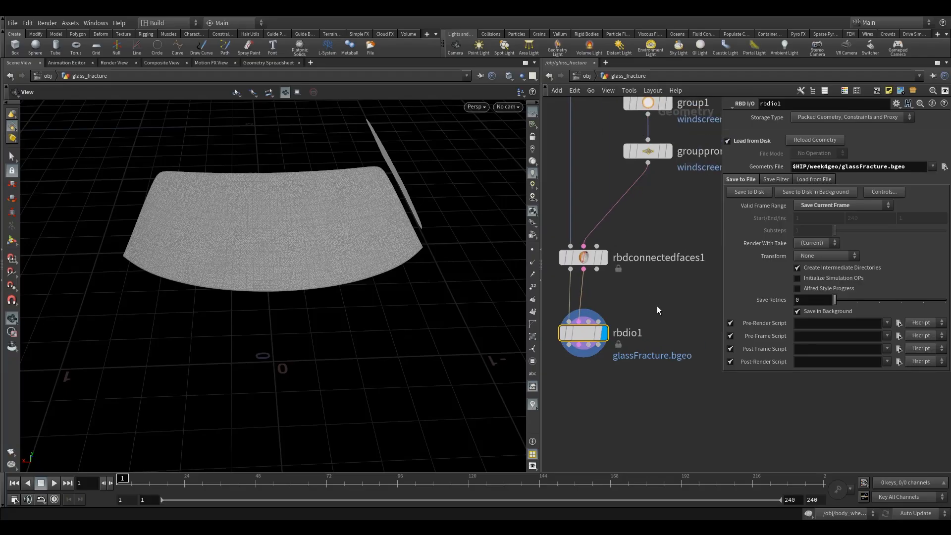